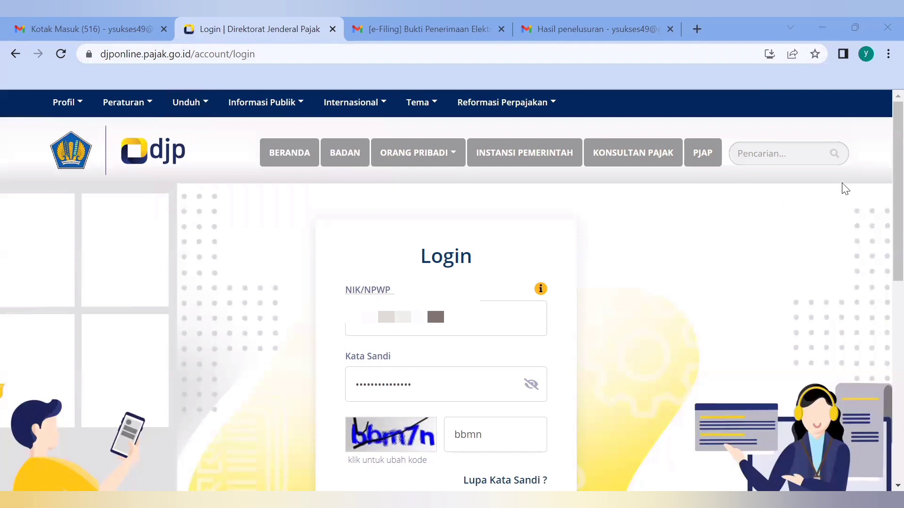
Step: Try to log in with the credentials and security code already filled in, and dismiss the resulting pop-ups
{"action": "mouse_move", "coordinate": [896, 204]}
{"action": "left_mouse_down"}
{"action": "mouse_move", "coordinate": [896, 219]}
{"action": "mouse_move", "coordinate": [896, 210]}
{"action": "left_mouse_up"}
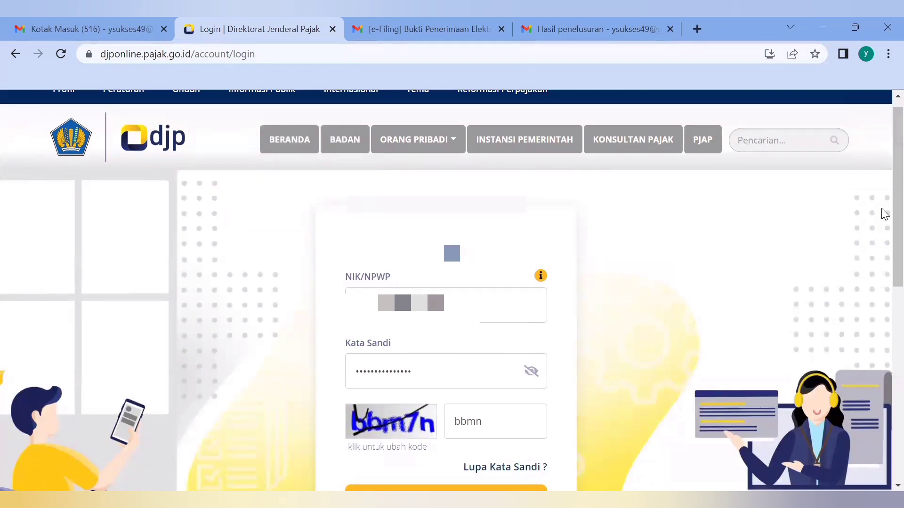
{"action": "scroll", "coordinate": [882, 205], "scroll_direction": "down", "scroll_amount": 2}
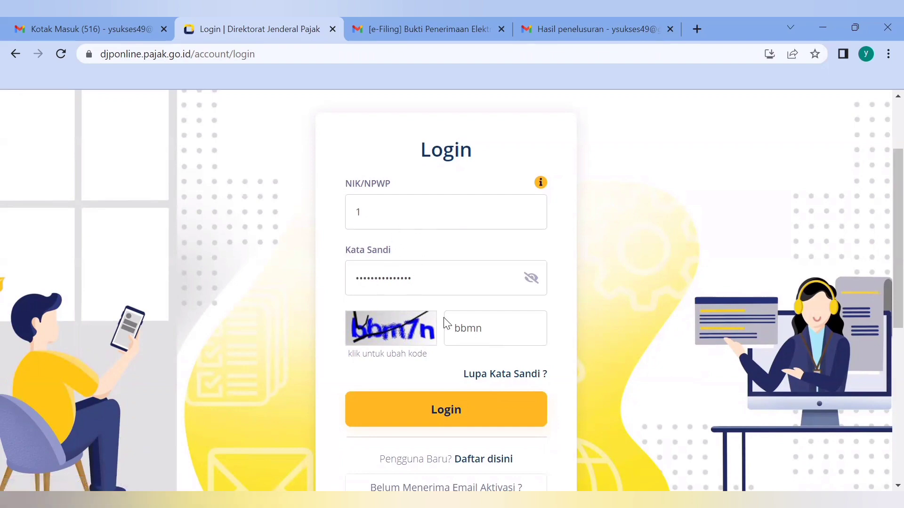
{"action": "left_click", "coordinate": [450, 411]}
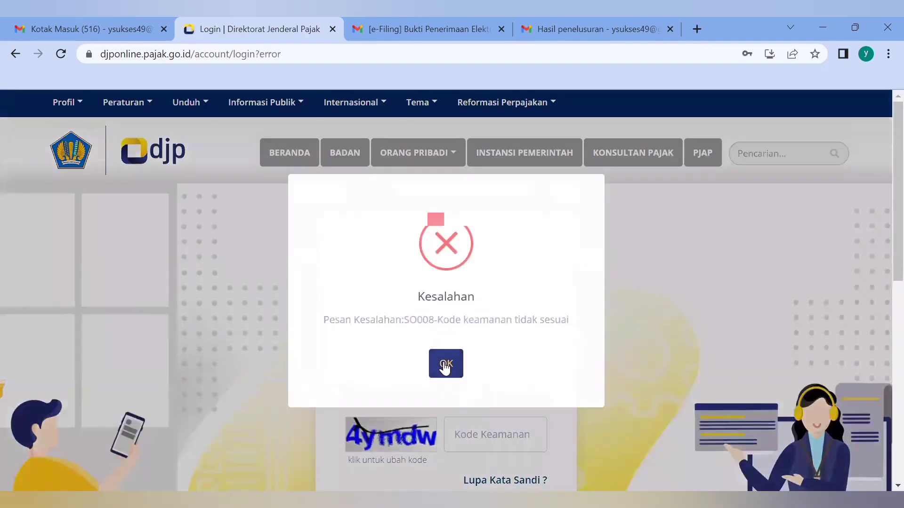
{"action": "left_click", "coordinate": [446, 365]}
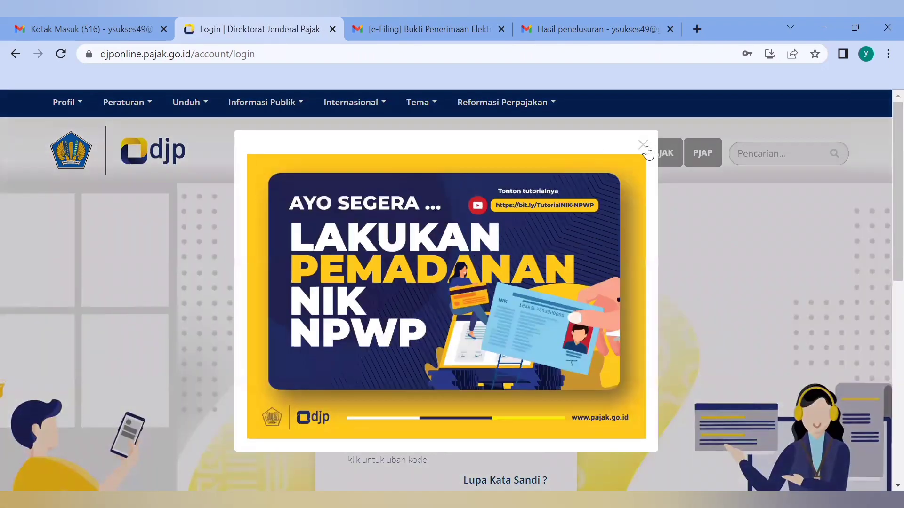
{"action": "left_click", "coordinate": [649, 143]}
Step: Enter the account password in the Kata Sandi field of the login form
{"action": "left_click", "coordinate": [438, 375]}
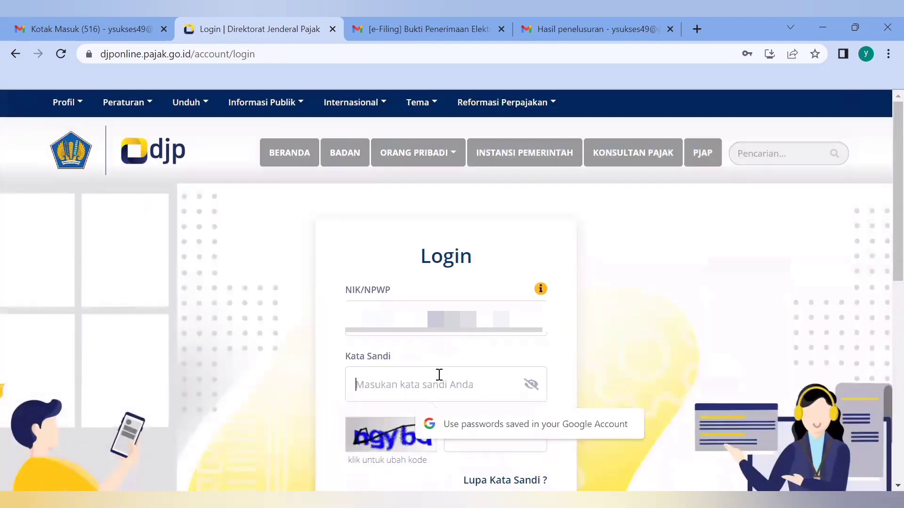
{"action": "key", "text": "ctrl+v"}
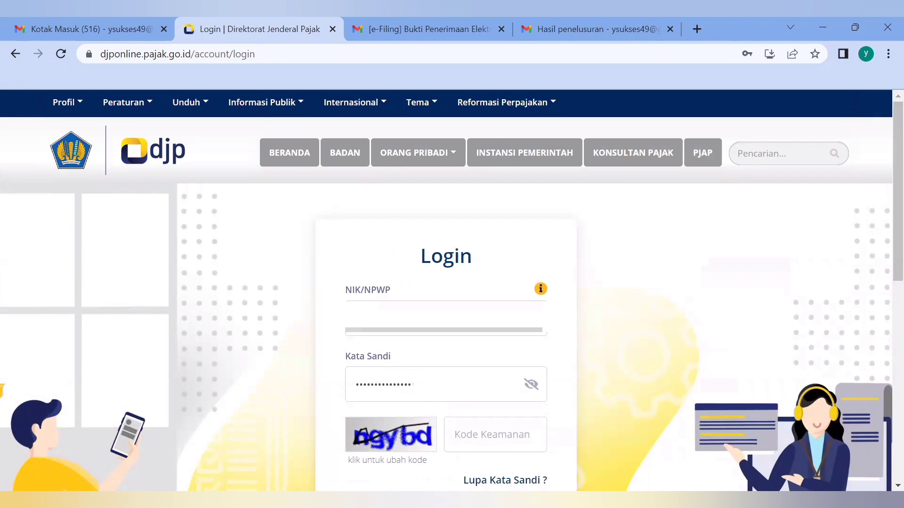
{"action": "type", "text": "*********"}
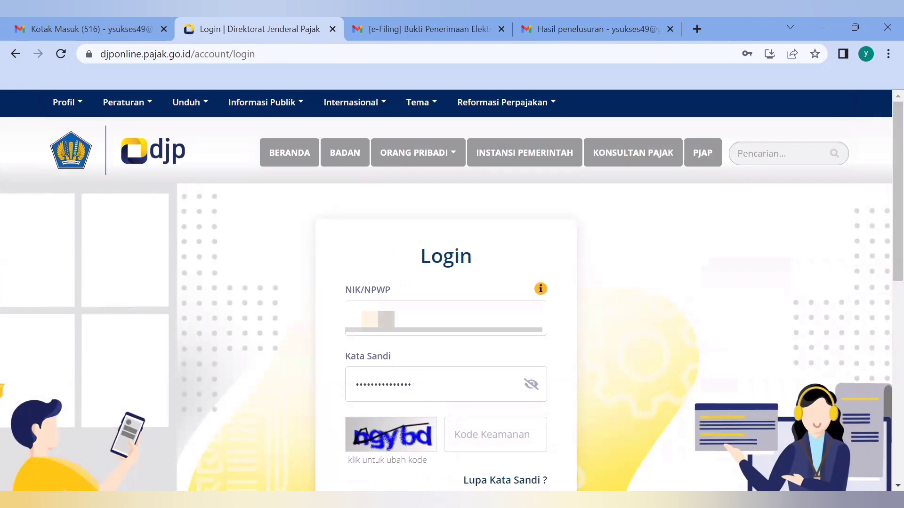
{"action": "key", "text": "Tab"}
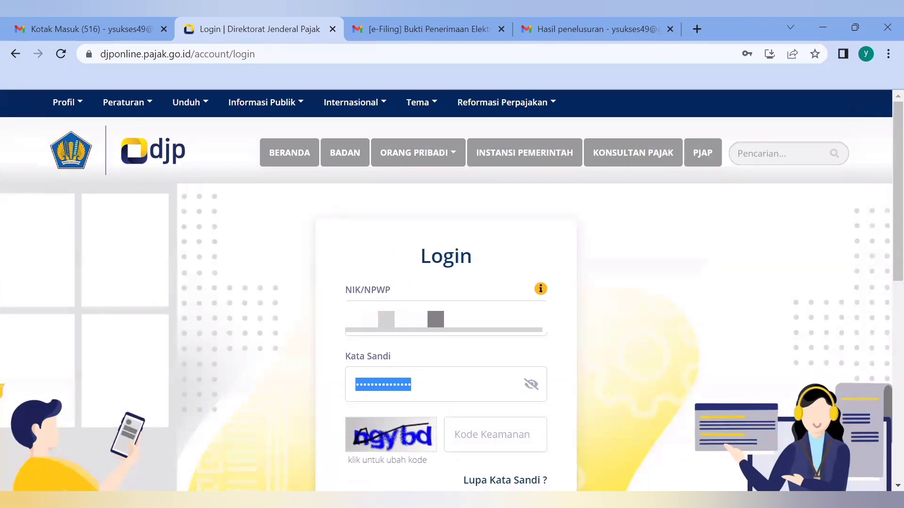
{"action": "key", "text": "Tab"}
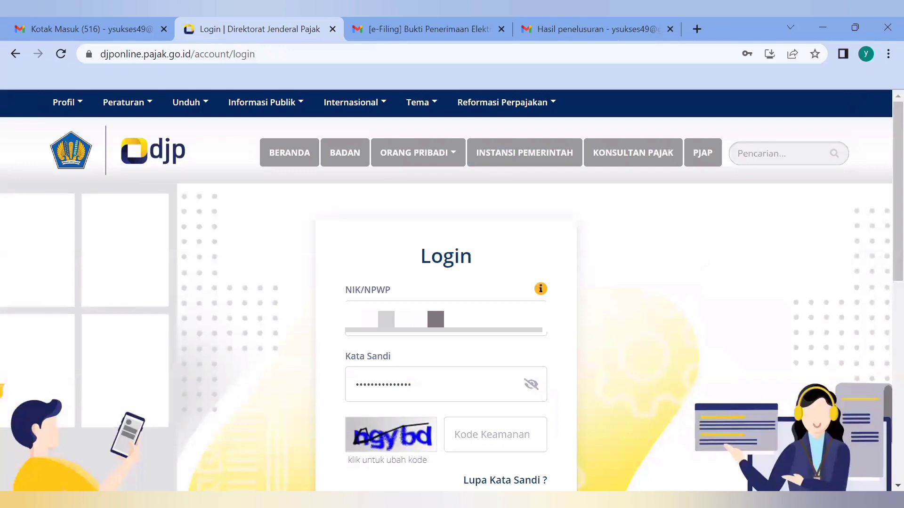
Step: Refresh the security code image, enter the code shown in Kode Keamanan, and log in
{"action": "left_click", "coordinate": [400, 440]}
{"action": "left_click", "coordinate": [457, 443]}
{"action": "type", "text": "mn"}
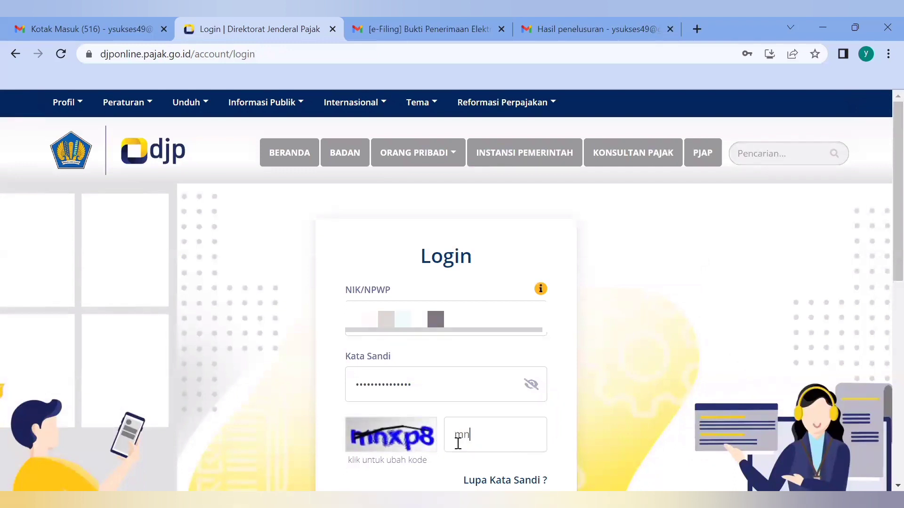
{"action": "type", "text": "xp8"}
{"action": "scroll", "coordinate": [883, 254], "scroll_direction": "down", "scroll_amount": 1}
{"action": "scroll", "coordinate": [883, 254], "scroll_direction": "down", "scroll_amount": 2}
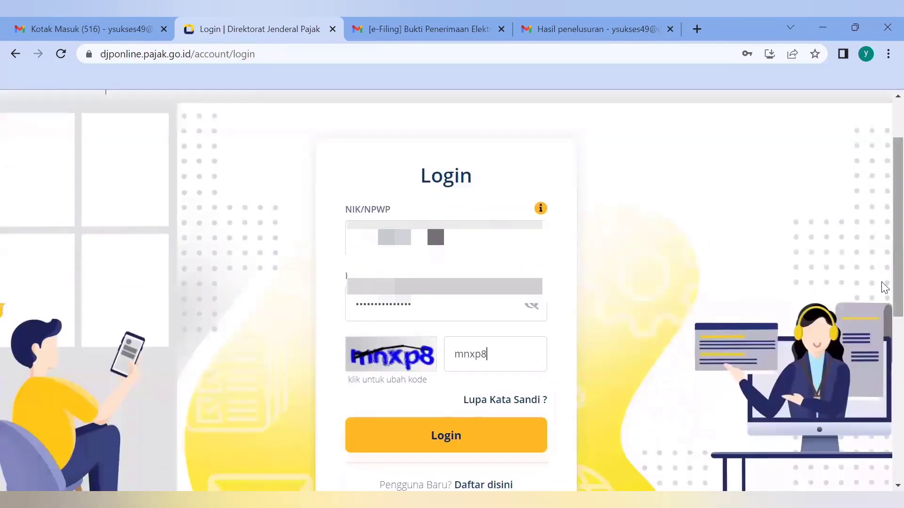
{"action": "left_click", "coordinate": [481, 427]}
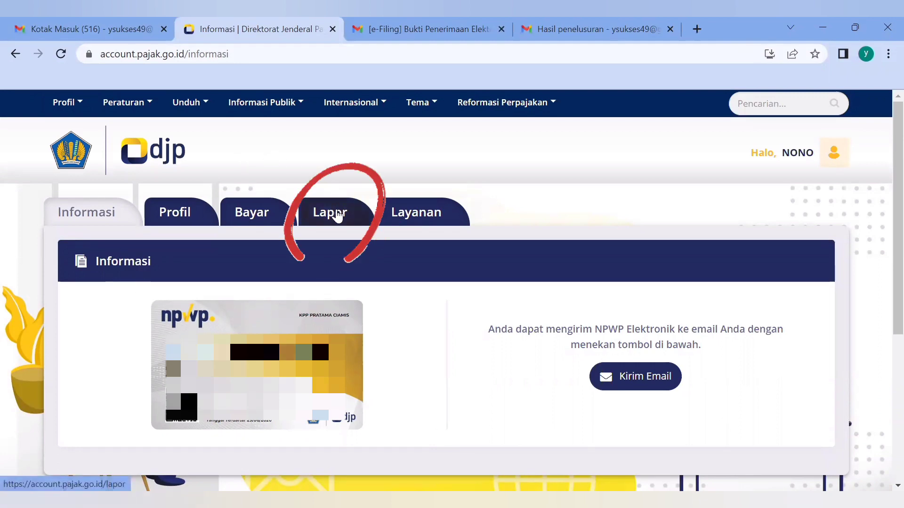
Step: Open the e-Filing service from the Lapor page, under Mengisi Langsung di Situs Web
{"action": "left_click", "coordinate": [339, 214]}
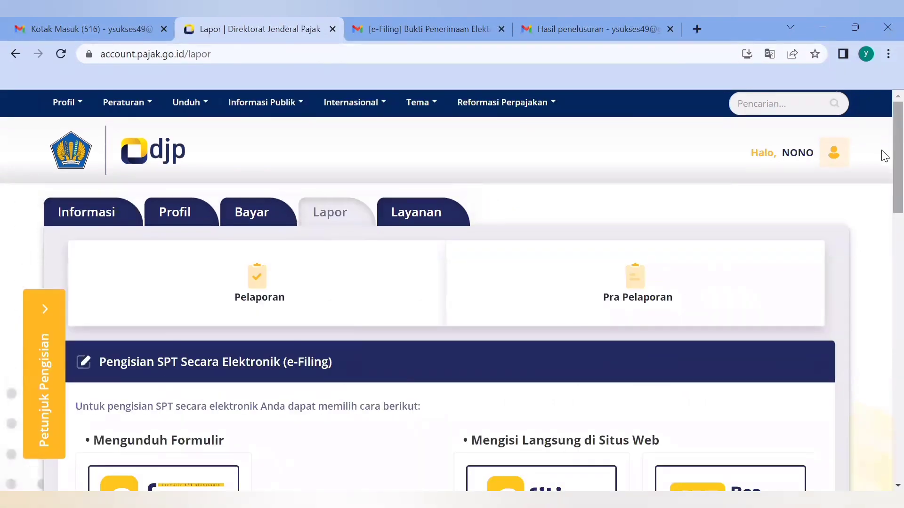
{"action": "scroll", "coordinate": [883, 156], "scroll_direction": "down", "scroll_amount": 4}
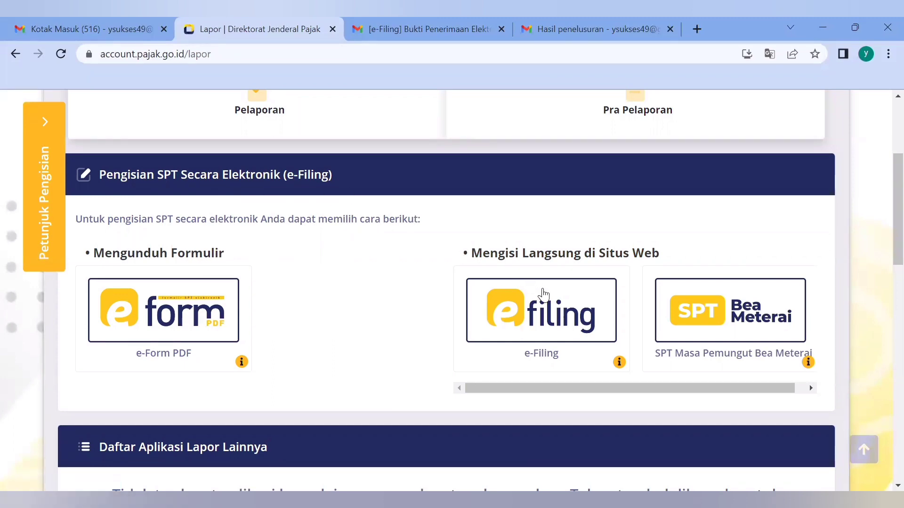
{"action": "left_click", "coordinate": [542, 313]}
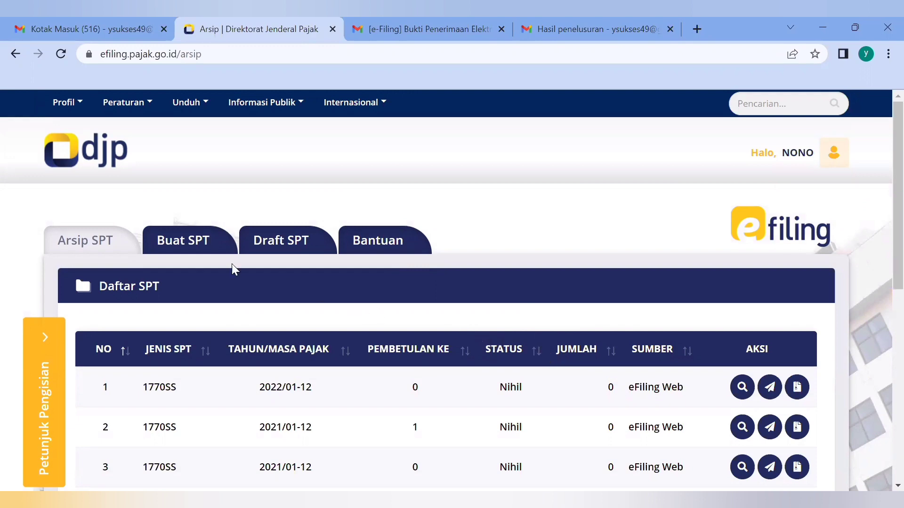
Step: Start a new SPT and answer Tidak to both the business or freelance question and the MT/PH separate-taxation question
{"action": "left_click", "coordinate": [182, 247]}
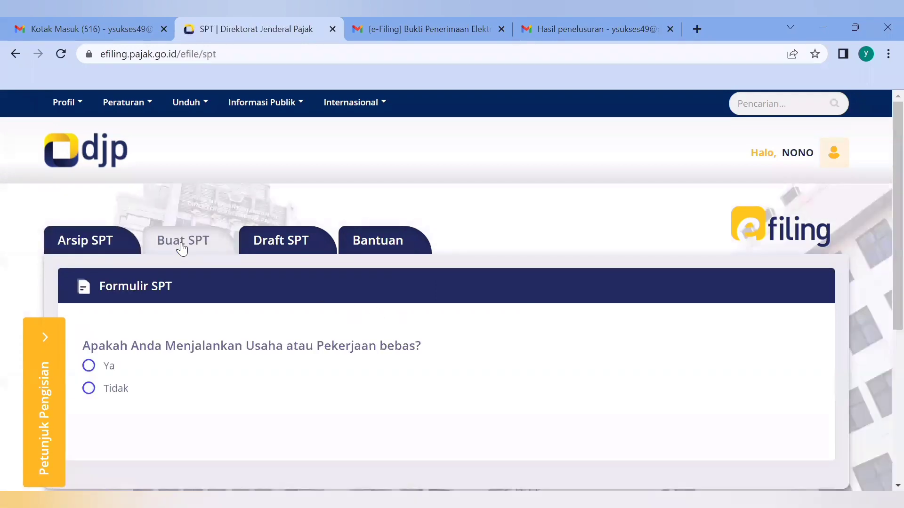
{"action": "scroll", "coordinate": [881, 200], "scroll_direction": "down", "scroll_amount": 2}
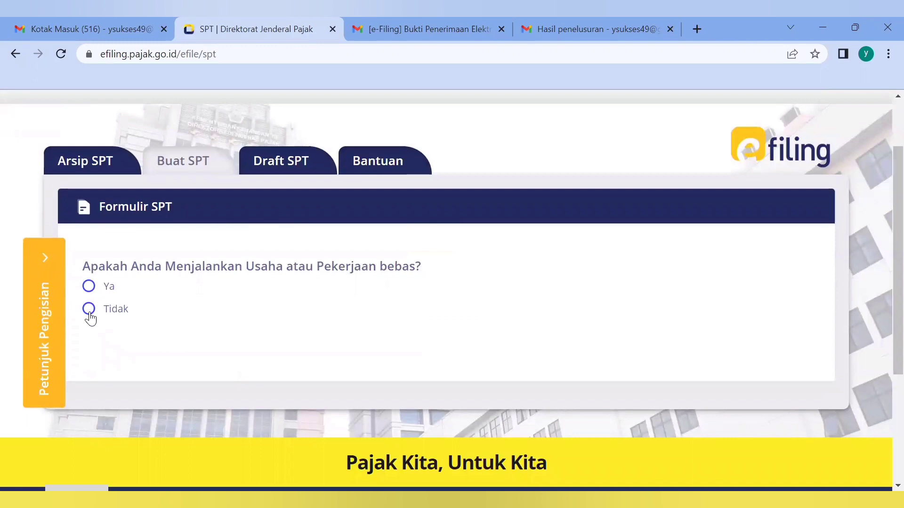
{"action": "left_click", "coordinate": [89, 309]}
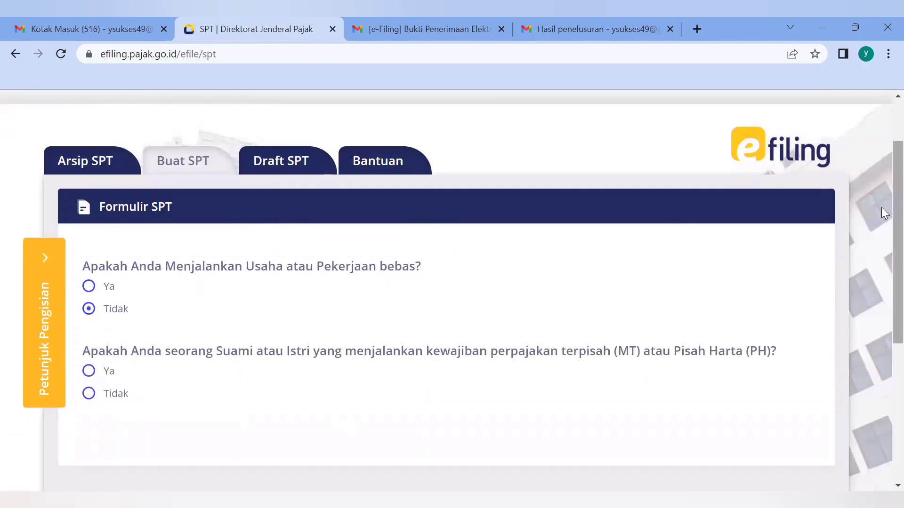
{"action": "scroll", "coordinate": [881, 207], "scroll_direction": "down", "scroll_amount": 1}
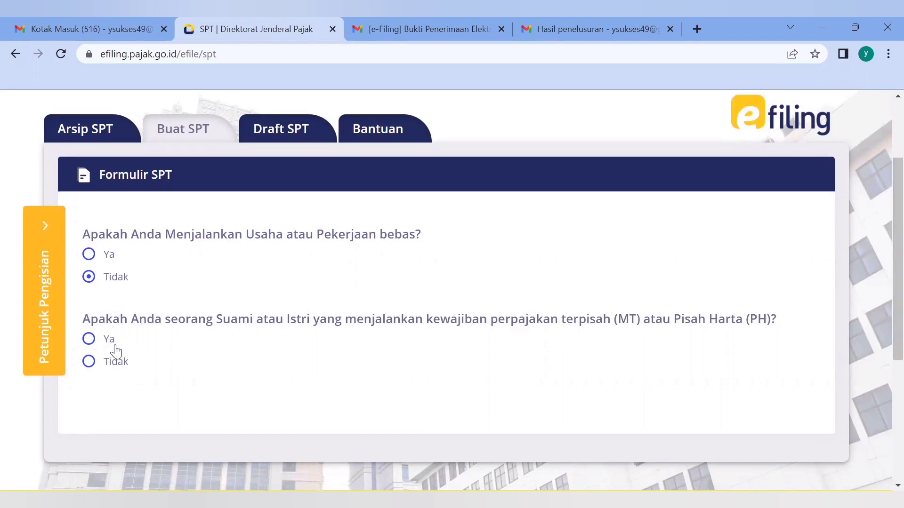
{"action": "left_click", "coordinate": [103, 365]}
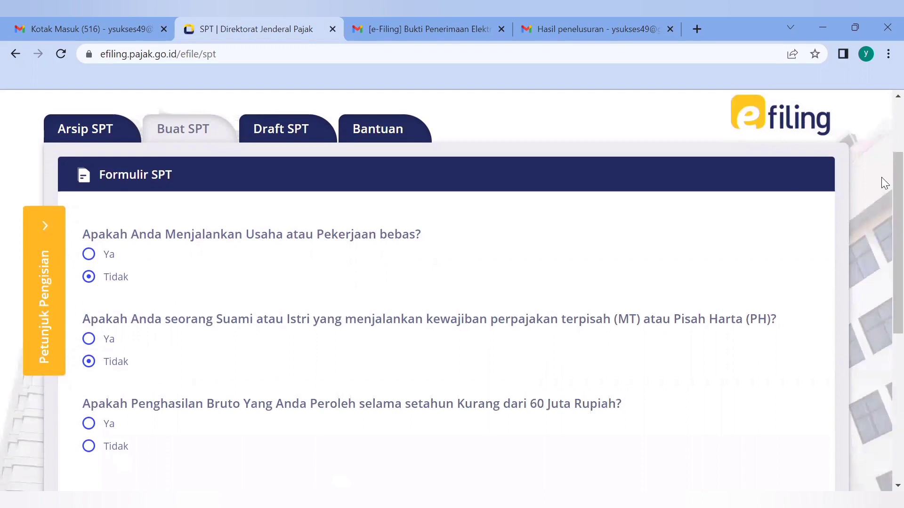
Step: Answer Ya to the question whether yearly gross income is under 60 million rupiah
{"action": "scroll", "coordinate": [881, 197], "scroll_direction": "down", "scroll_amount": 2}
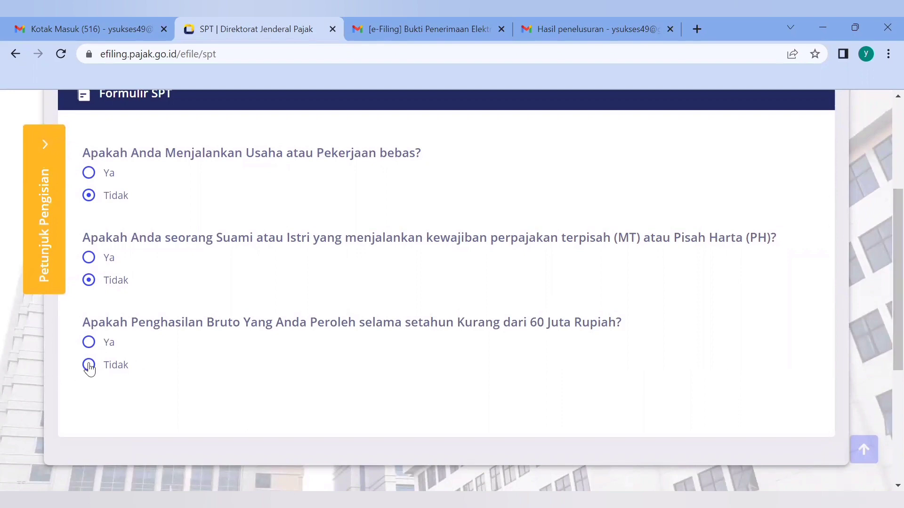
{"action": "left_click", "coordinate": [87, 343]}
{"action": "left_click", "coordinate": [88, 343]}
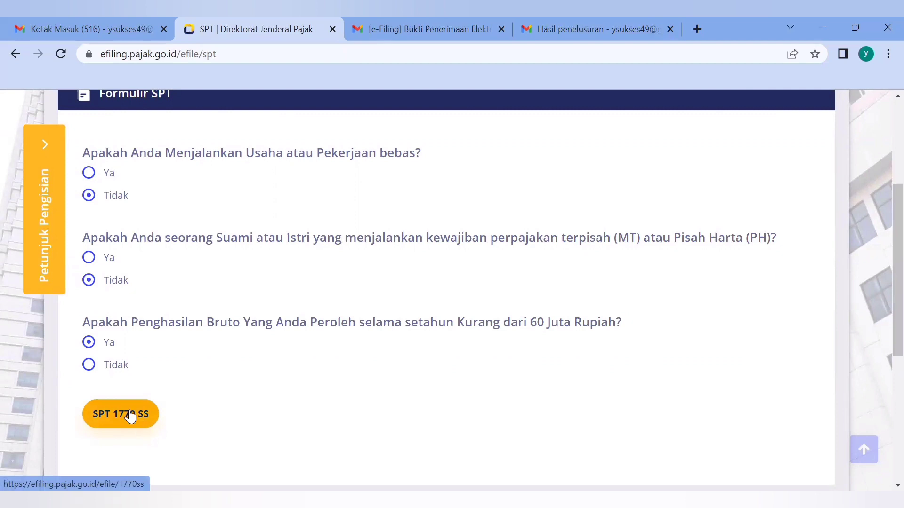
Step: Try answering Tidak to the under-60-million income question with the Dengan panduan option for form 1770 S
{"action": "left_click", "coordinate": [94, 368]}
{"action": "left_click", "coordinate": [110, 456]}
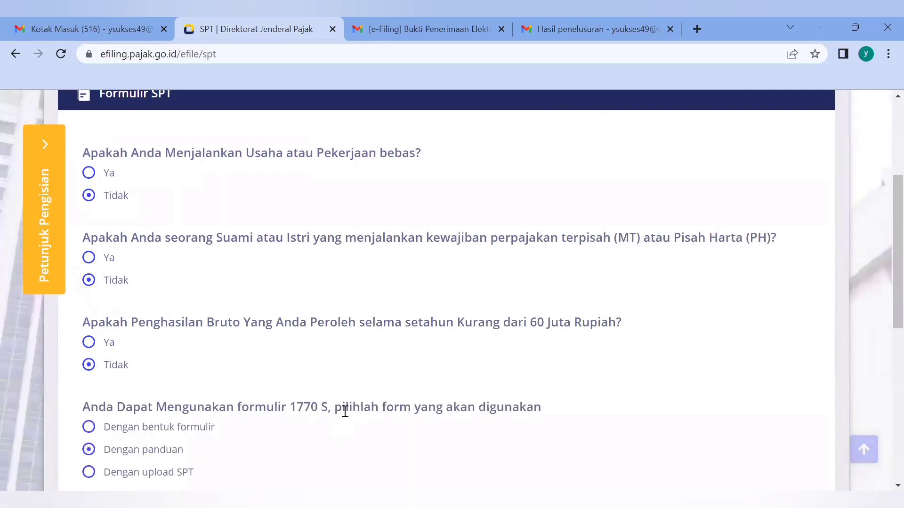
{"action": "left_click_drag", "start_coordinate": [883, 316], "coordinate": [883, 338]}
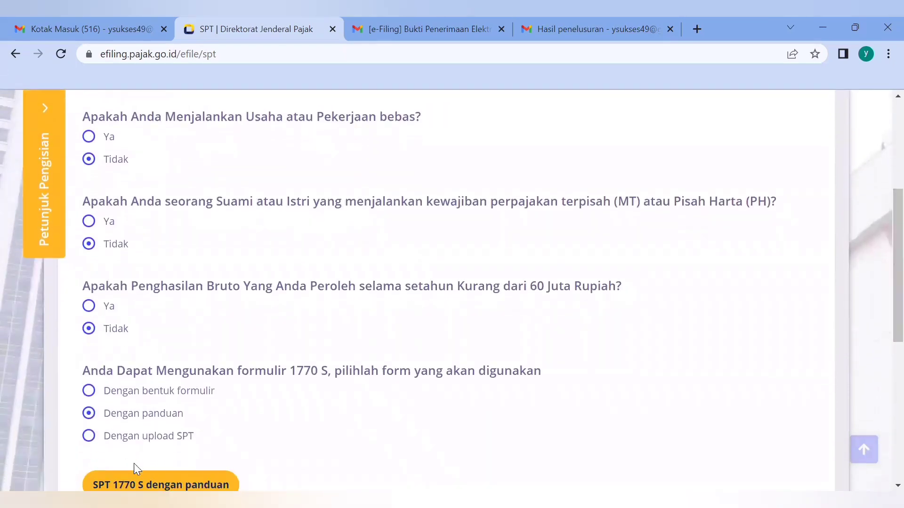
Step: Answer Ya to the under-60-million income question and open the SPT 1770 SS form
{"action": "left_click", "coordinate": [107, 312]}
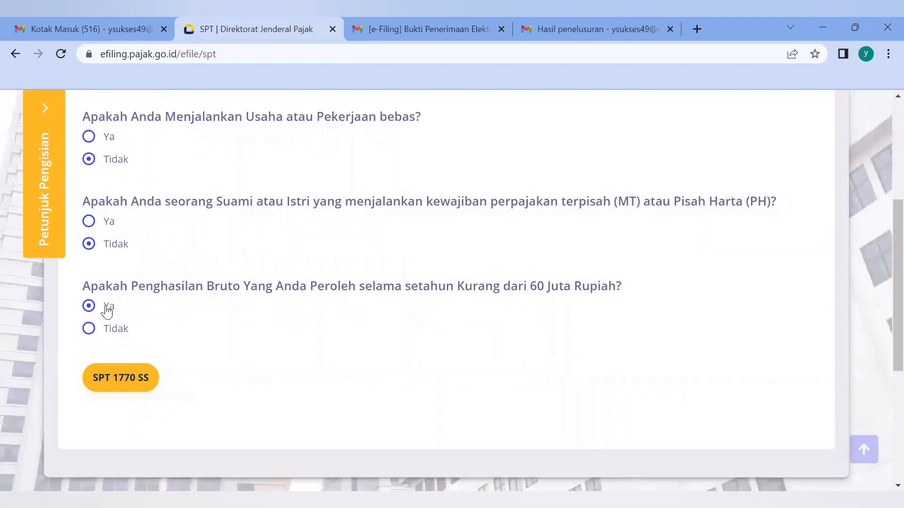
{"action": "left_click", "coordinate": [117, 379]}
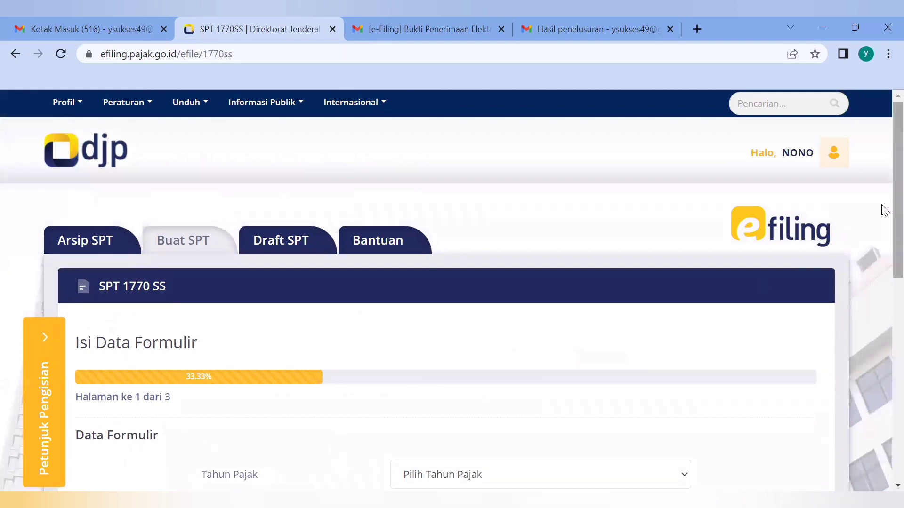
Step: Set Tahun Pajak to 2022 in the Data Formulir section of the SPT 1770 SS form
{"action": "scroll", "coordinate": [885, 221], "scroll_direction": "down", "scroll_amount": 3}
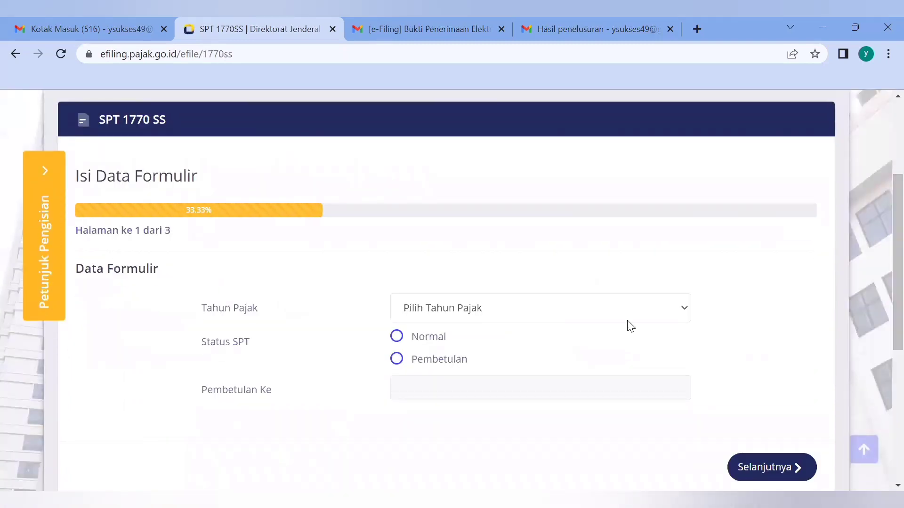
{"action": "left_click", "coordinate": [536, 309]}
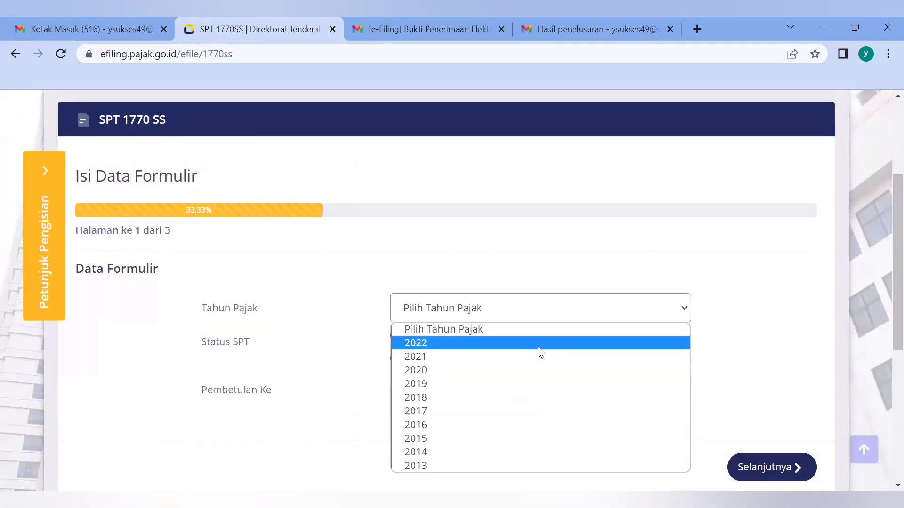
{"action": "left_click", "coordinate": [540, 344]}
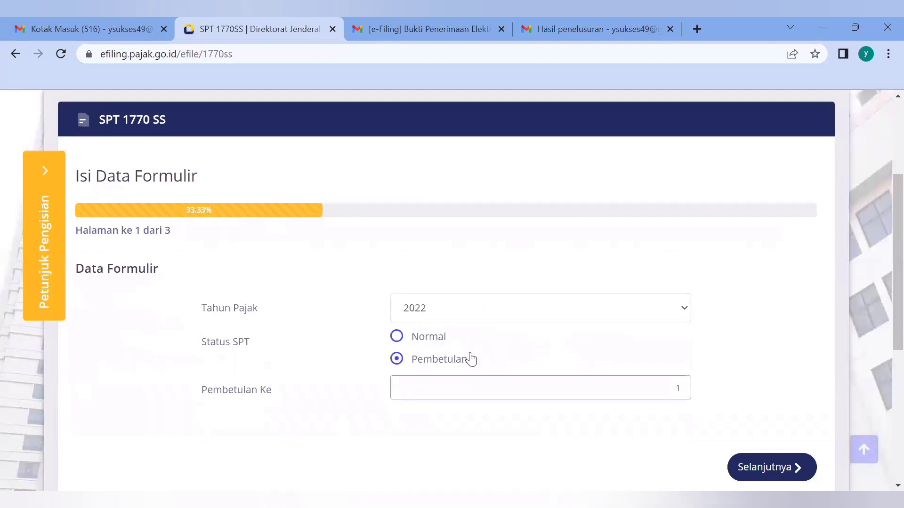
Step: Set Status SPT to Pembetulan and Pembetulan Ke to 1
{"action": "left_click", "coordinate": [438, 343]}
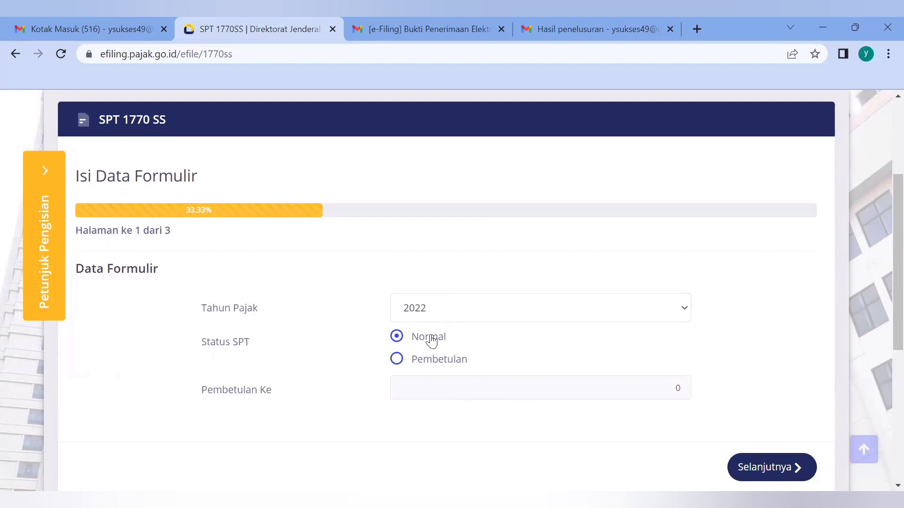
{"action": "left_click", "coordinate": [421, 364]}
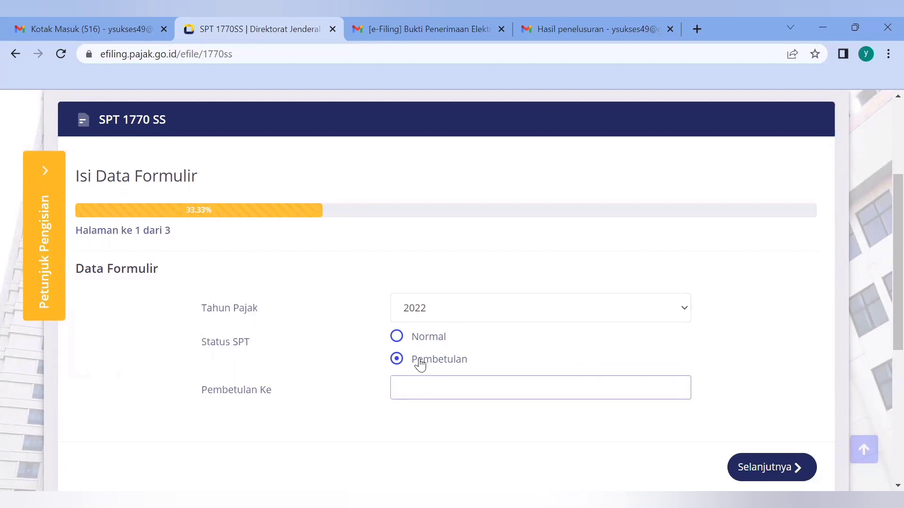
{"action": "type", "text": "1"}
{"action": "key", "text": "BackSpace"}
{"action": "type", "text": "2"}
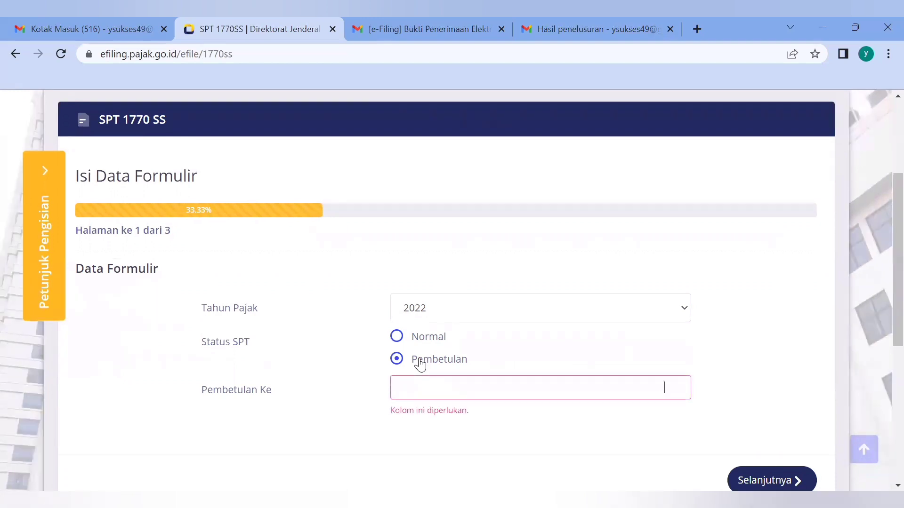
{"action": "type", "text": "1"}
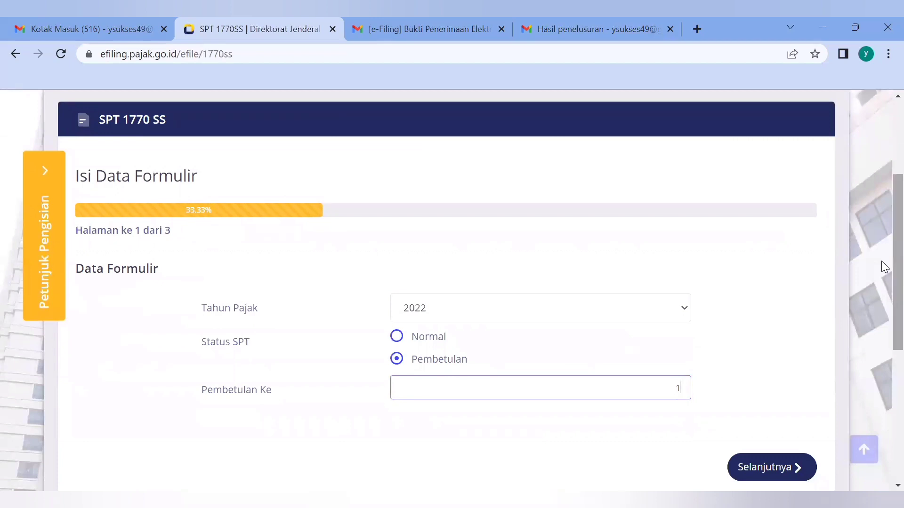
{"action": "scroll", "coordinate": [883, 267], "scroll_direction": "down", "scroll_amount": 3}
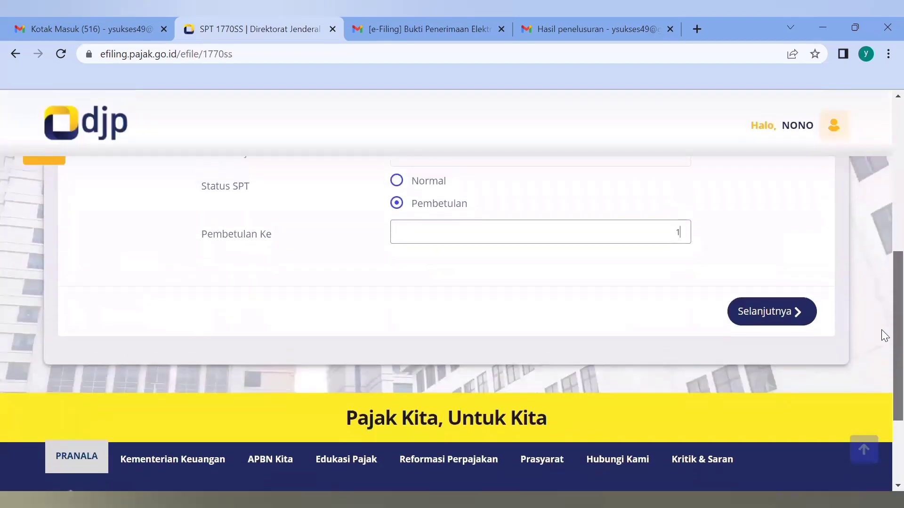
{"action": "scroll", "coordinate": [884, 335], "scroll_direction": "up", "scroll_amount": 1}
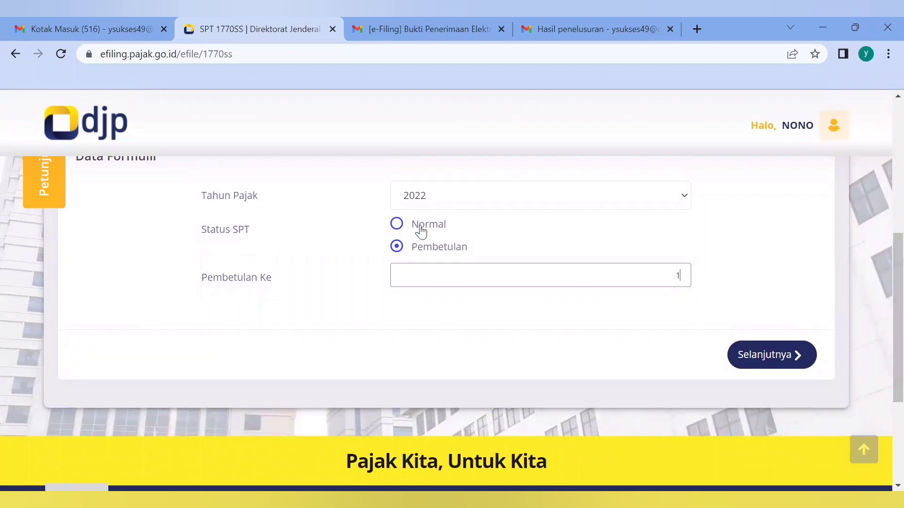
Step: Proceed to the Isi SPT page and clear the Penghasilan Bruto and Pengurangan amounts in section A
{"action": "left_click", "coordinate": [789, 349]}
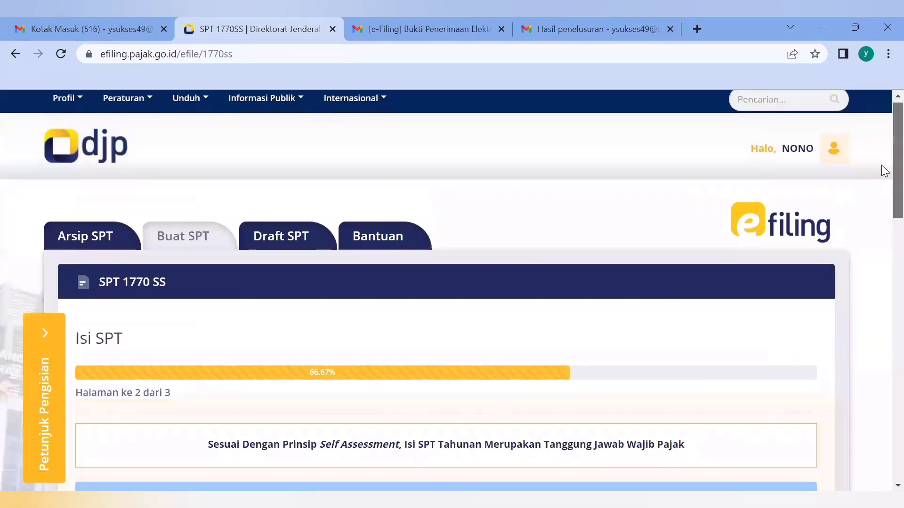
{"action": "scroll", "coordinate": [884, 269], "scroll_direction": "down", "scroll_amount": 5}
{"action": "double_click", "coordinate": [762, 234]}
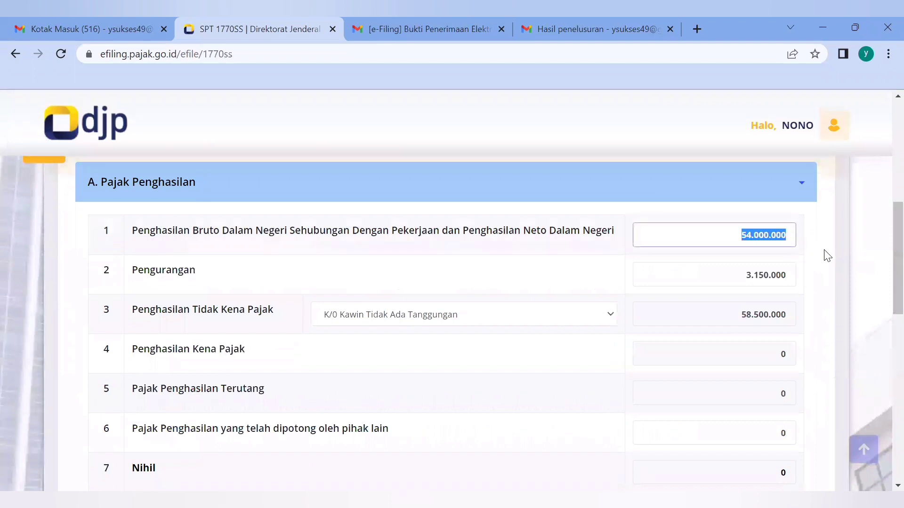
{"action": "key", "text": "BackSpace"}
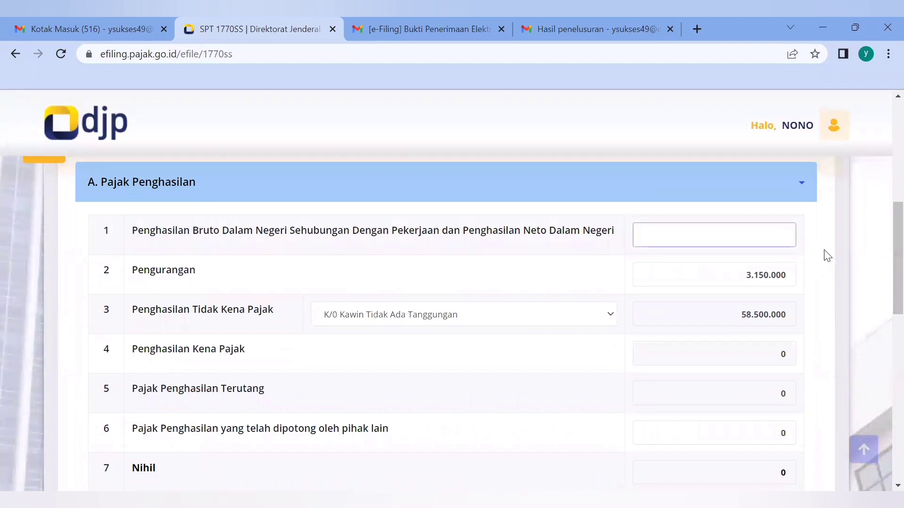
{"action": "double_click", "coordinate": [767, 272]}
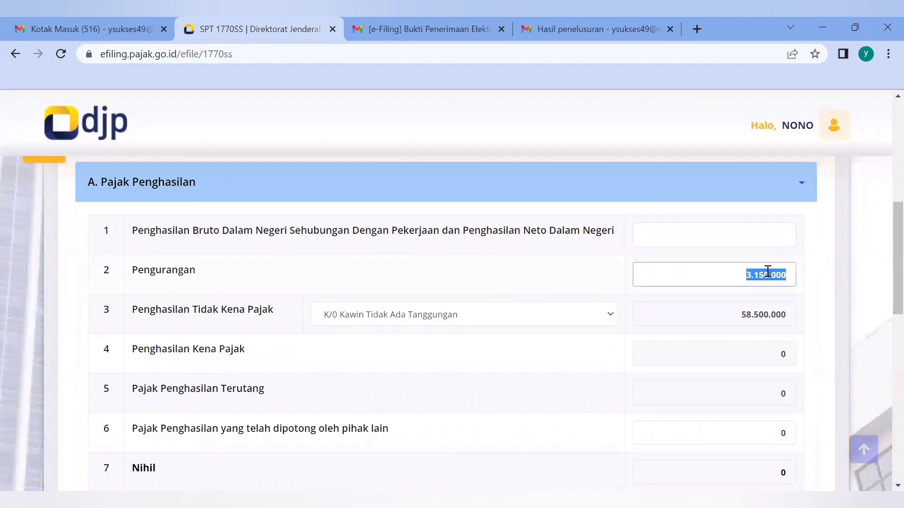
{"action": "key", "text": "BackSpace"}
Step: Enter 24.000.000 as Penghasilan Bruto Dalam Negeri and 0 as Pengurangan in section A
{"action": "left_click", "coordinate": [772, 230]}
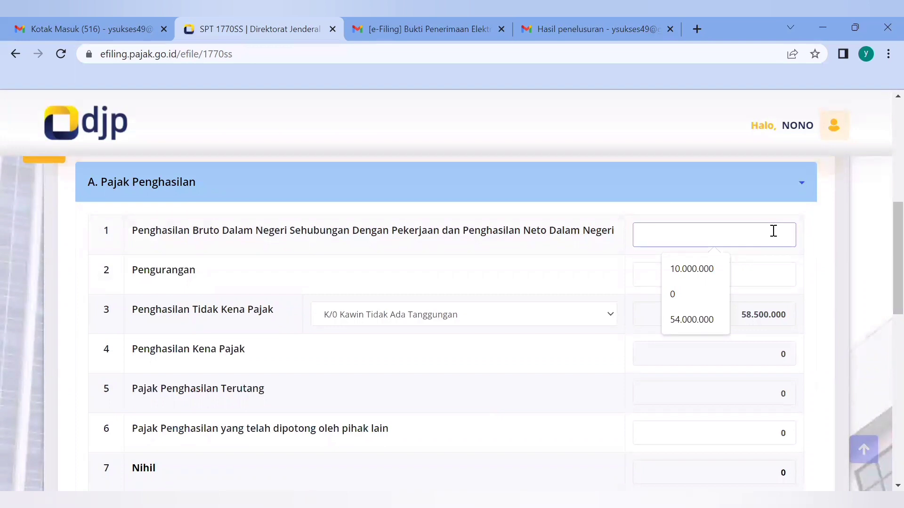
{"action": "type", "text": "24.000.000"}
{"action": "key", "text": "Tab"}
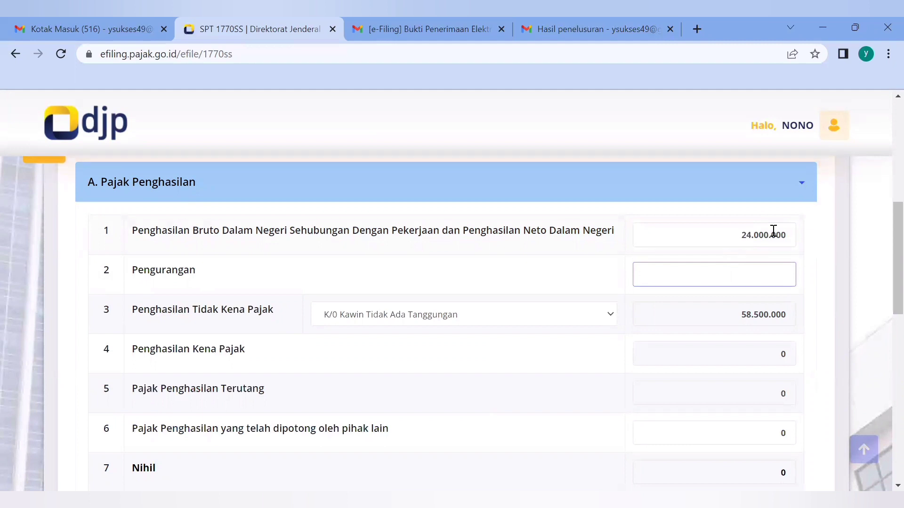
{"action": "type", "text": "0"}
{"action": "key", "text": "Tab"}
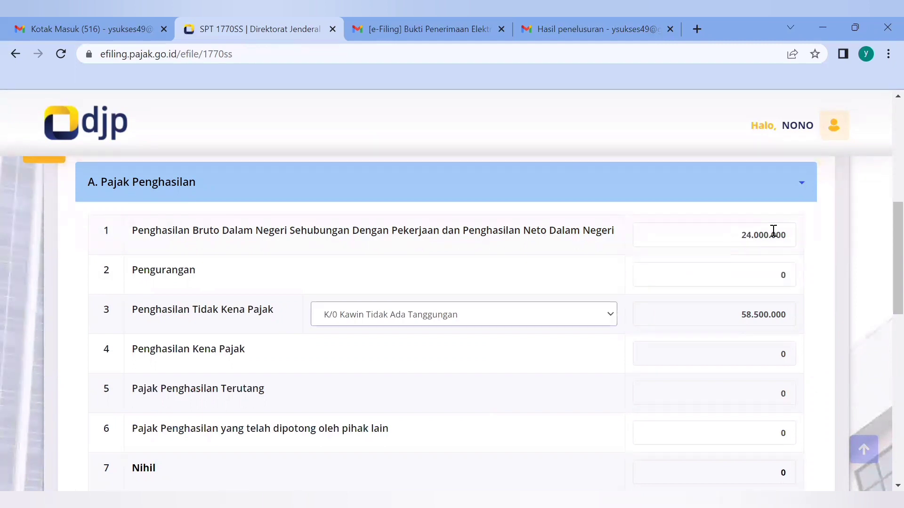
Step: Set the Penghasilan Tidak Kena Pajak status to TK/0 Tidak Kawin Tidak Ada Tanggungan and continue to section B
{"action": "left_click", "coordinate": [440, 318]}
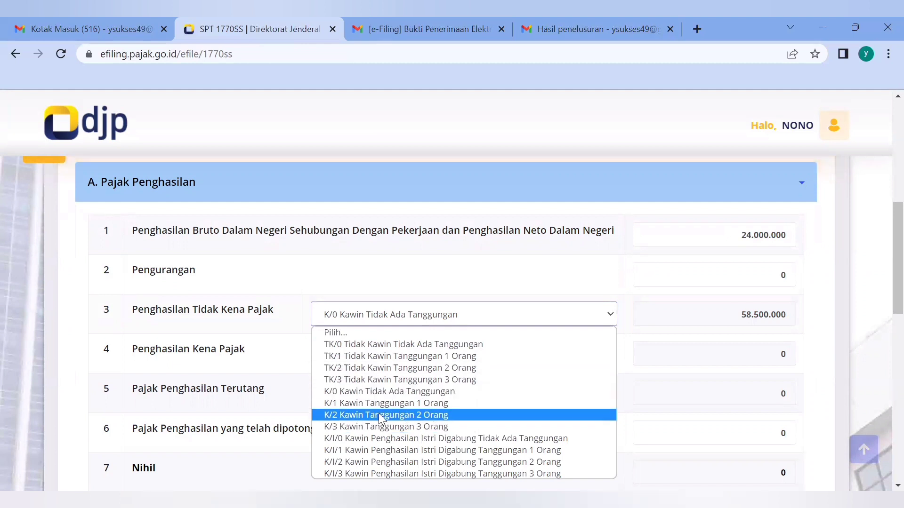
{"action": "left_click", "coordinate": [357, 346]}
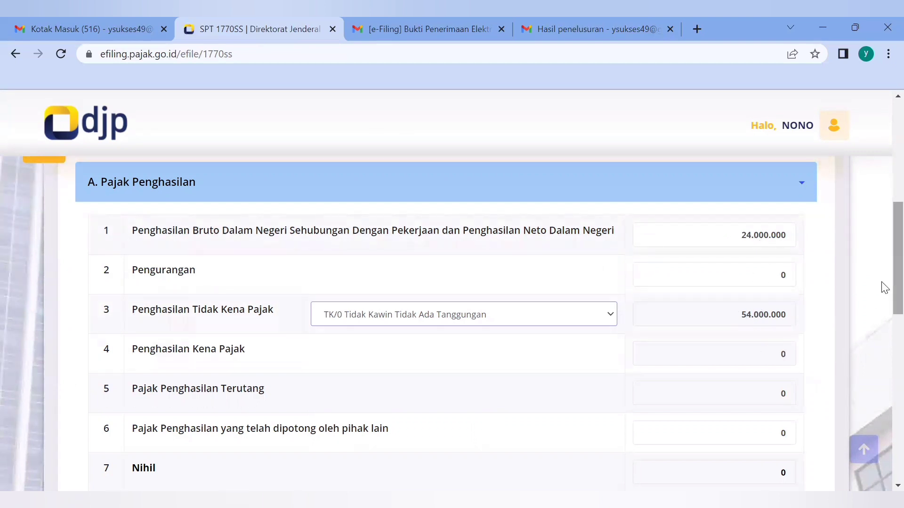
{"action": "scroll", "coordinate": [882, 297], "scroll_direction": "down", "scroll_amount": 1}
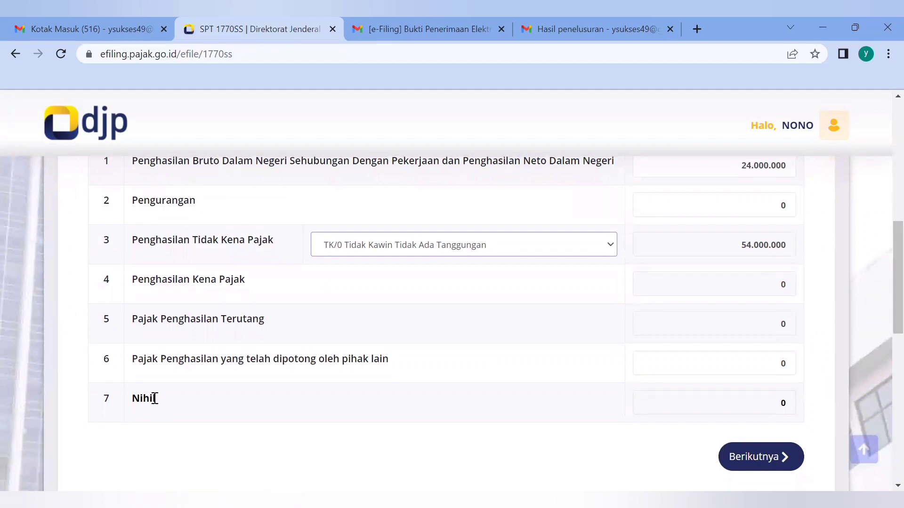
{"action": "left_click", "coordinate": [745, 456]}
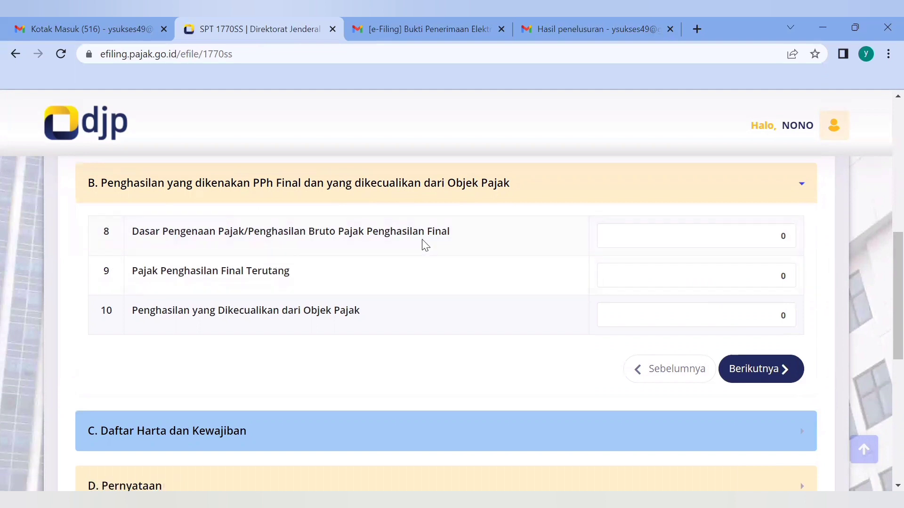
Step: Try entering 100.000.000 as Dasar Pengenaan Pajak/Penghasilan Bruto Pajak Penghasilan Final and dismiss the information dialog
{"action": "left_click", "coordinate": [726, 247]}
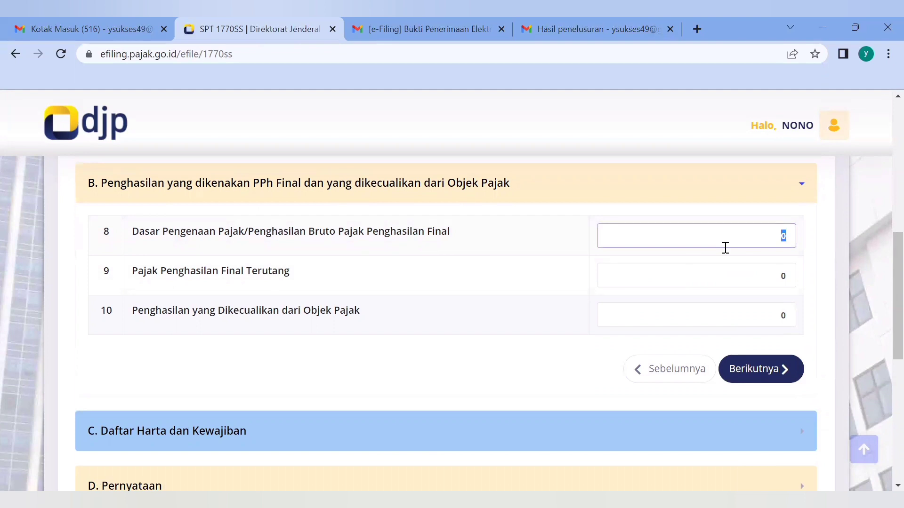
{"action": "type", "text": "100.000.000"}
{"action": "key", "text": "Tab"}
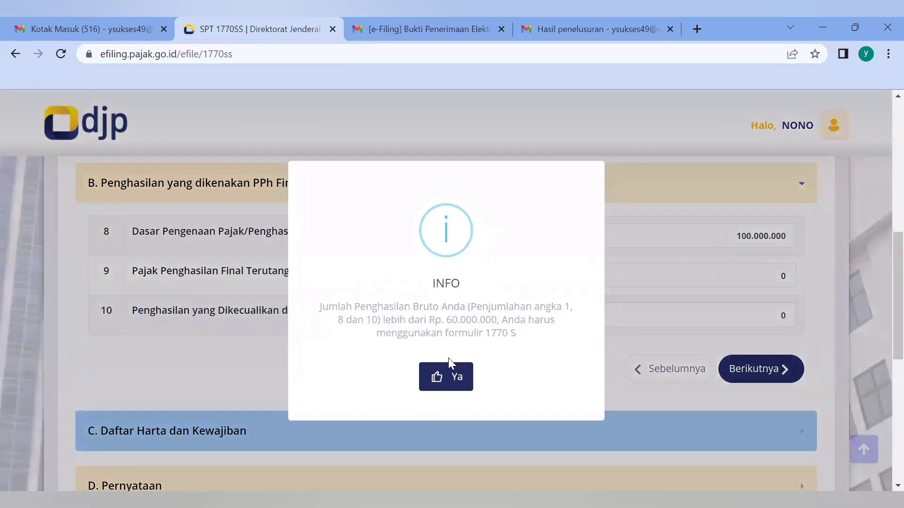
{"action": "left_click", "coordinate": [455, 372]}
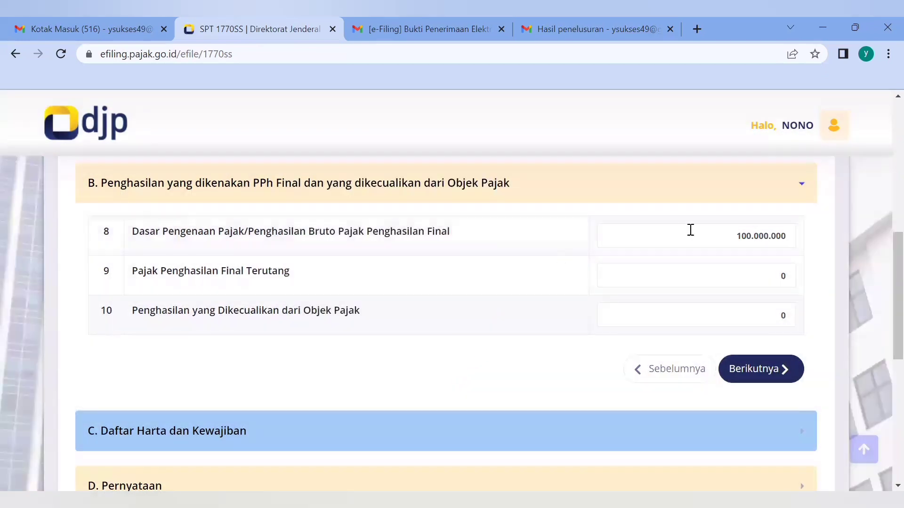
Step: Try 10.000.000 as the gross income subject to final tax and 250.000 as Pajak Penghasilan Final Terutang
{"action": "left_click", "coordinate": [742, 238]}
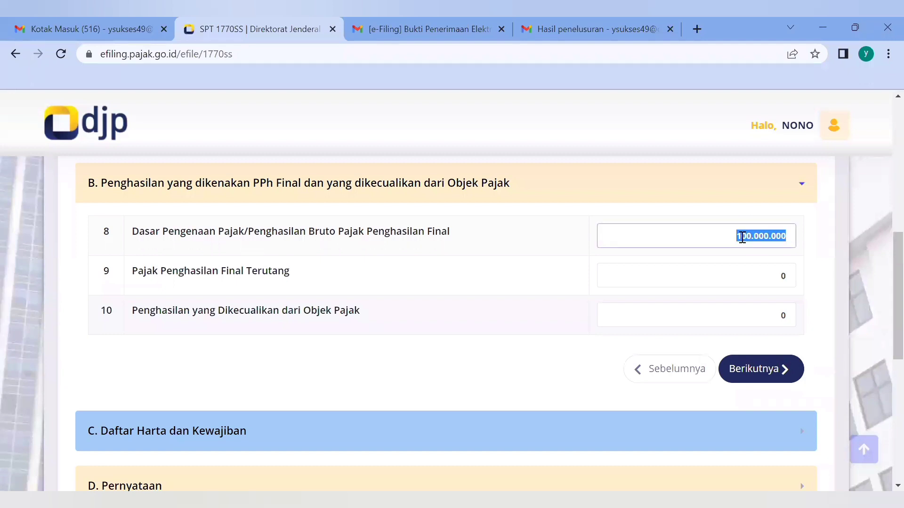
{"action": "type", "text": "1"}
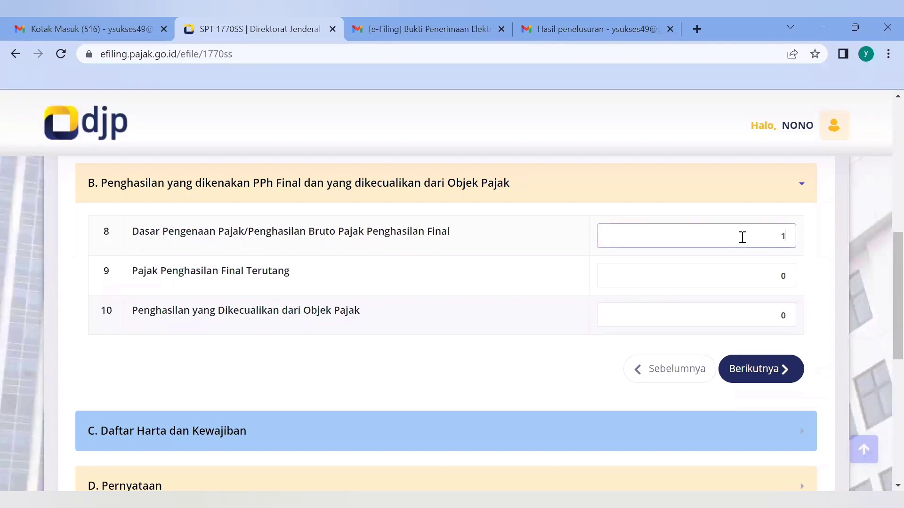
{"action": "type", "text": "0.000.000"}
{"action": "key", "text": "Tab"}
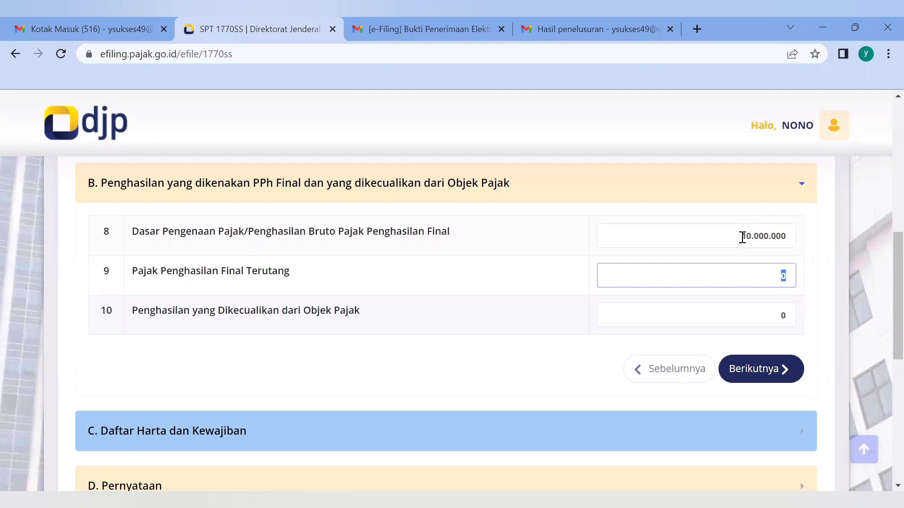
{"action": "type", "text": "250.000"}
Step: Clear the row 8 and row 9 final-tax amounts in section B and set them to 0
{"action": "left_click", "coordinate": [752, 236]}
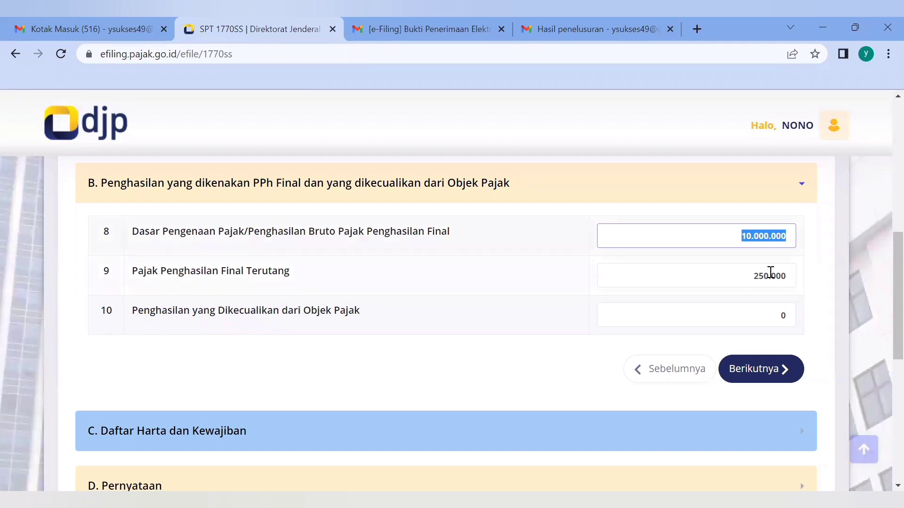
{"action": "key", "text": "BackSpace"}
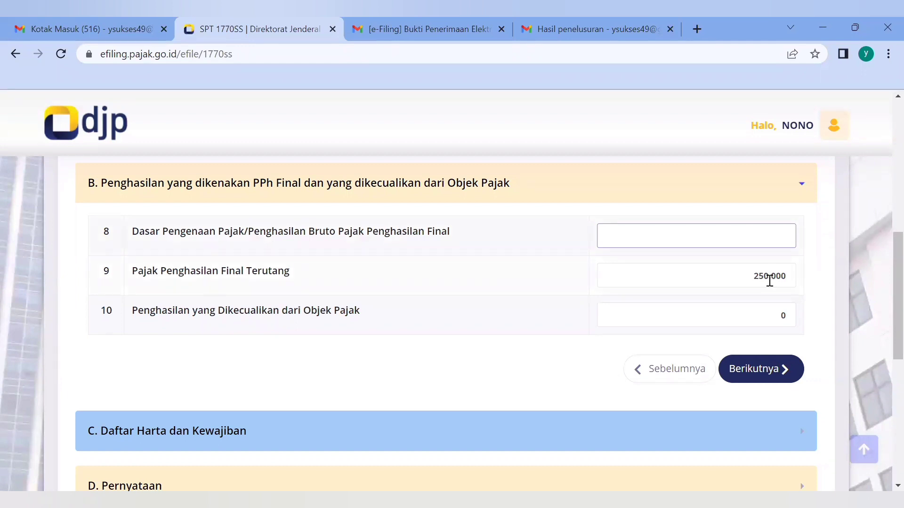
{"action": "left_click", "coordinate": [769, 277]}
{"action": "key", "text": "BackSpace"}
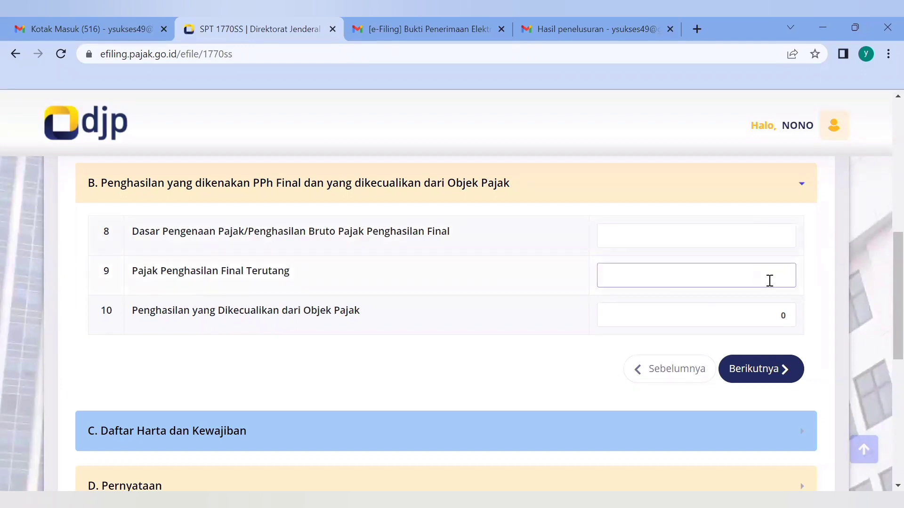
{"action": "left_click", "coordinate": [702, 242]}
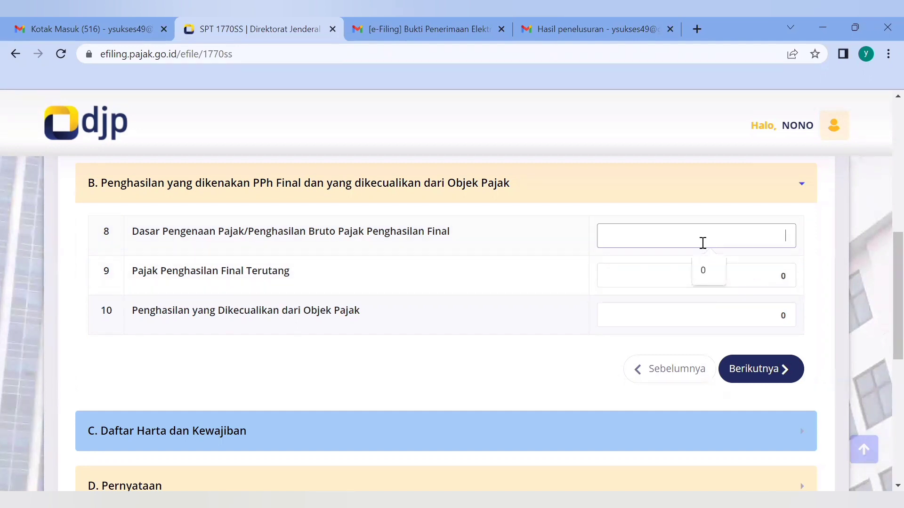
{"action": "type", "text": "0"}
Step: Try 100.000.000 as Penghasilan yang Dikecualikan dari Objek Pajak in row 10 and erase it back to 0
{"action": "left_click", "coordinate": [693, 310]}
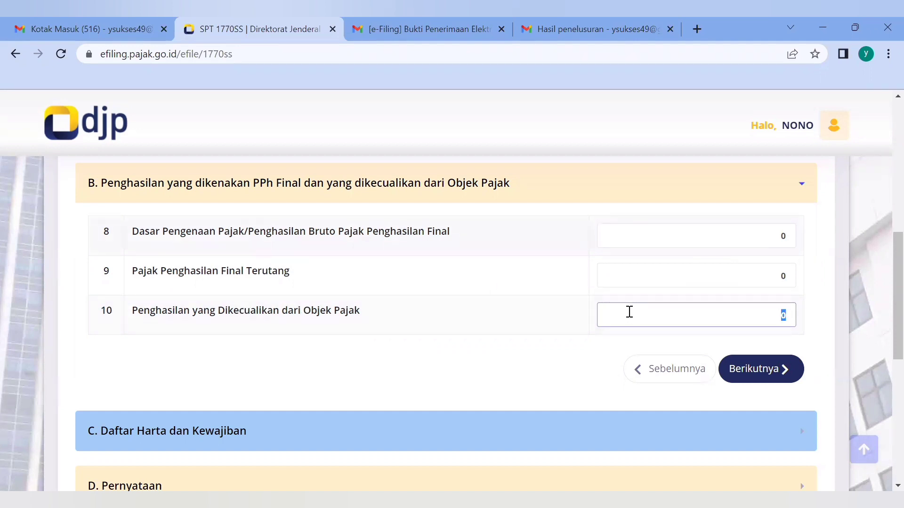
{"action": "type", "text": "100.000.00"}
{"action": "type", "text": "0"}
{"action": "key", "text": "BackSpace"}
{"action": "key", "text": "BackSpace"}
{"action": "key", "text": "BackSpace"}
{"action": "key", "text": "BackSpace"}
{"action": "key", "text": "BackSpace"}
{"action": "key", "text": "BackSpace"}
{"action": "key", "text": "BackSpace"}
{"action": "key", "text": "BackSpace"}
{"action": "key", "text": "BackSpace"}
Step: Continue to section C, Daftar Harta dan Kewajiban, and clear the prefilled total assets and total debt amounts
{"action": "scroll", "coordinate": [885, 310], "scroll_direction": "down", "scroll_amount": 1}
{"action": "scroll", "coordinate": [885, 306], "scroll_direction": "up", "scroll_amount": 1}
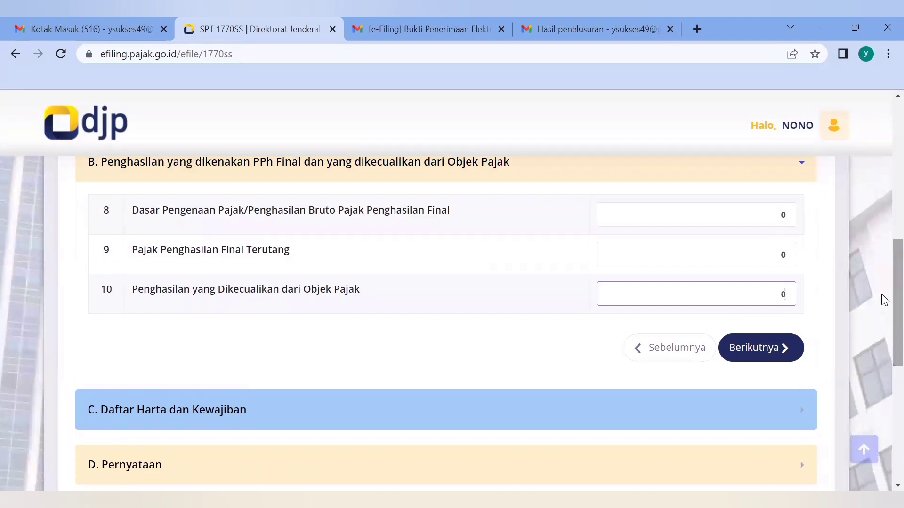
{"action": "left_click", "coordinate": [766, 357]}
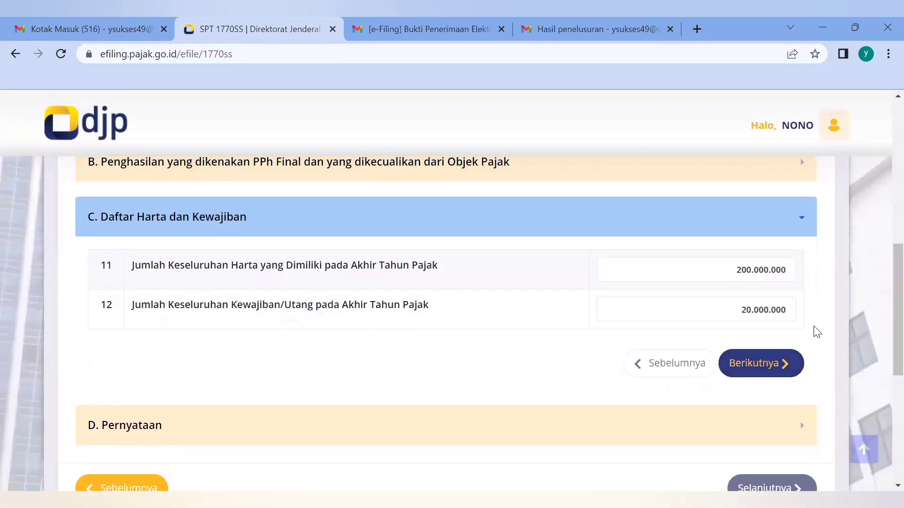
{"action": "double_click", "coordinate": [758, 272]}
{"action": "key", "text": "BackSpace"}
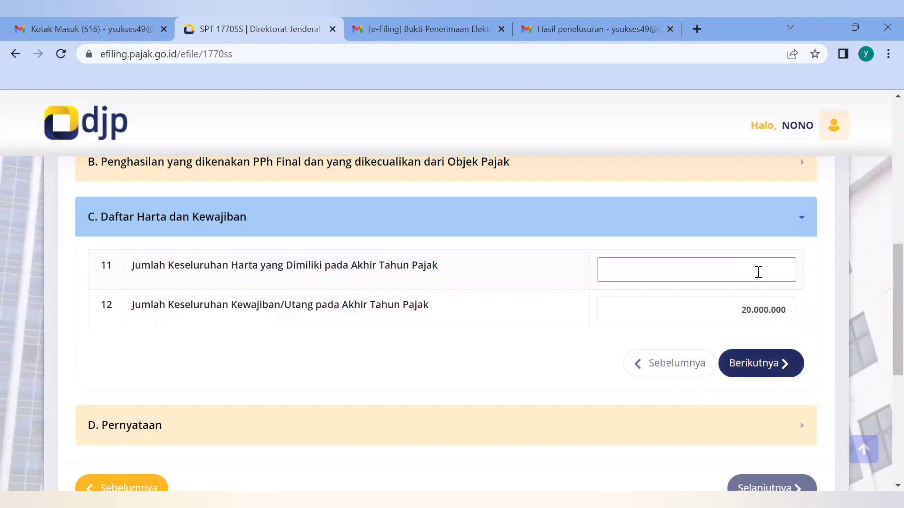
{"action": "key", "text": "Tab"}
{"action": "key", "text": "BackSpace"}
Step: Try 200.000.000 and 50.000.000 as example totals for Jumlah Keseluruhan Harta in row 11, erasing each
{"action": "left_click", "coordinate": [758, 272]}
{"action": "type", "text": "200.000.000"}
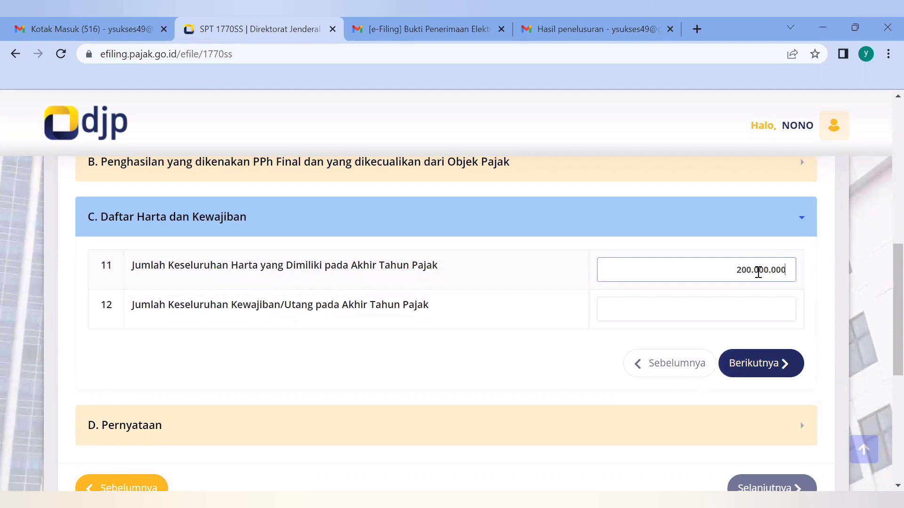
{"action": "key", "text": "BackSpace"}
{"action": "key", "text": "BackSpace"}
{"action": "key", "text": "BackSpace"}
{"action": "key", "text": "BackSpace"}
{"action": "key", "text": "BackSpace"}
{"action": "key", "text": "BackSpace"}
{"action": "key", "text": "BackSpace"}
{"action": "key", "text": "BackSpace"}
{"action": "key", "text": "BackSpace"}
{"action": "type", "text": "50.000.000"}
{"action": "key", "text": "BackSpace"}
{"action": "key", "text": "BackSpace"}
{"action": "key", "text": "BackSpace"}
{"action": "key", "text": "BackSpace"}
{"action": "key", "text": "BackSpace"}
{"action": "key", "text": "BackSpace"}
{"action": "key", "text": "BackSpace"}
{"action": "key", "text": "BackSpace"}
Step: Set Jumlah Keseluruhan Harta to 200.000.000 and Jumlah Keseluruhan Kewajiban/Utang to 20.000.000, and continue to section D
{"action": "type", "text": "200.000.000"}
{"action": "key", "text": "Tab"}
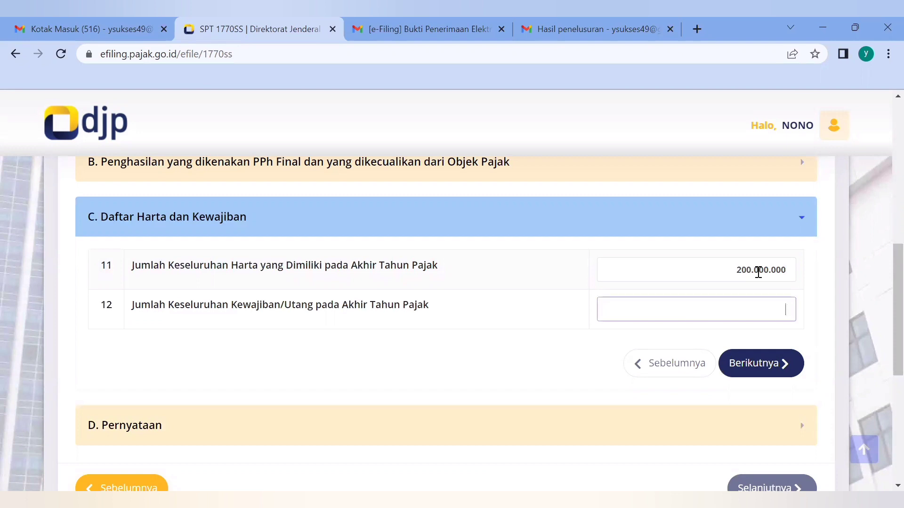
{"action": "type", "text": "20.000.000"}
{"action": "left_click", "coordinate": [756, 363]}
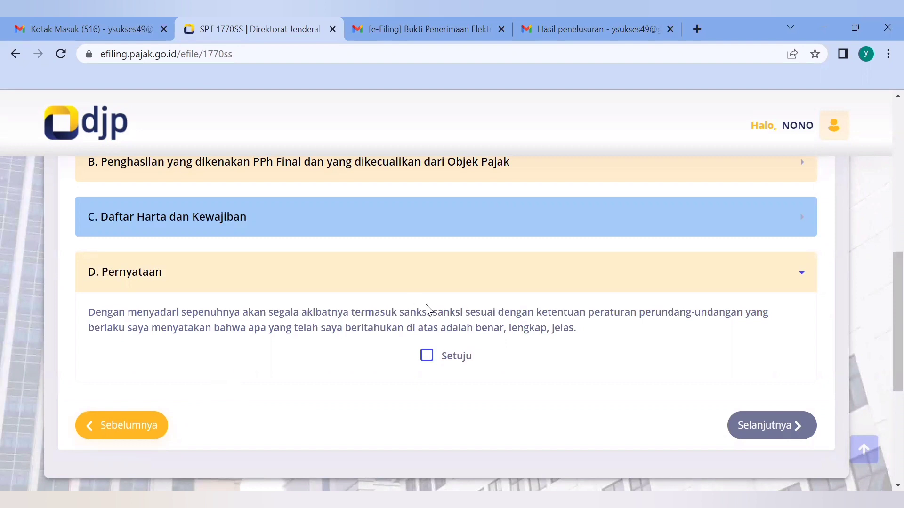
Step: Agree to the Pernyataan declaration with Setuju and proceed to the Kirim SPT page
{"action": "left_click_drag", "start_coordinate": [475, 325], "coordinate": [581, 339]}
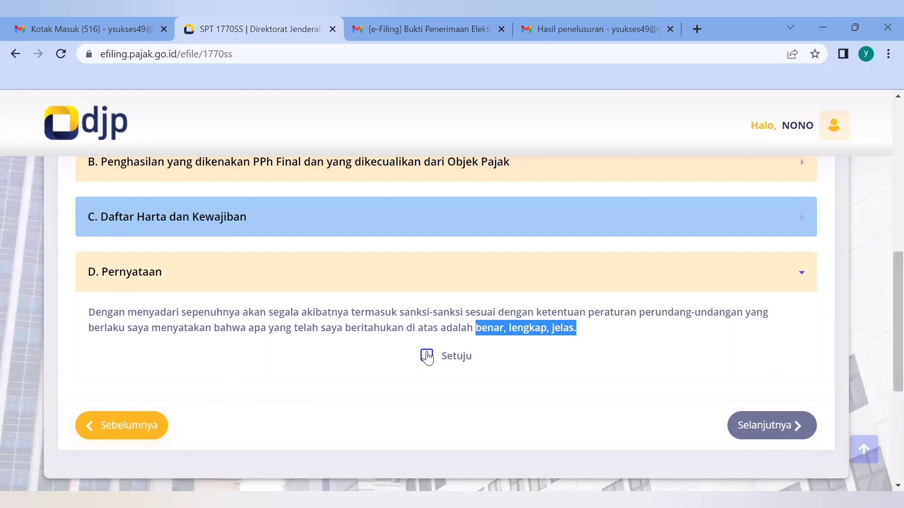
{"action": "left_click", "coordinate": [426, 356]}
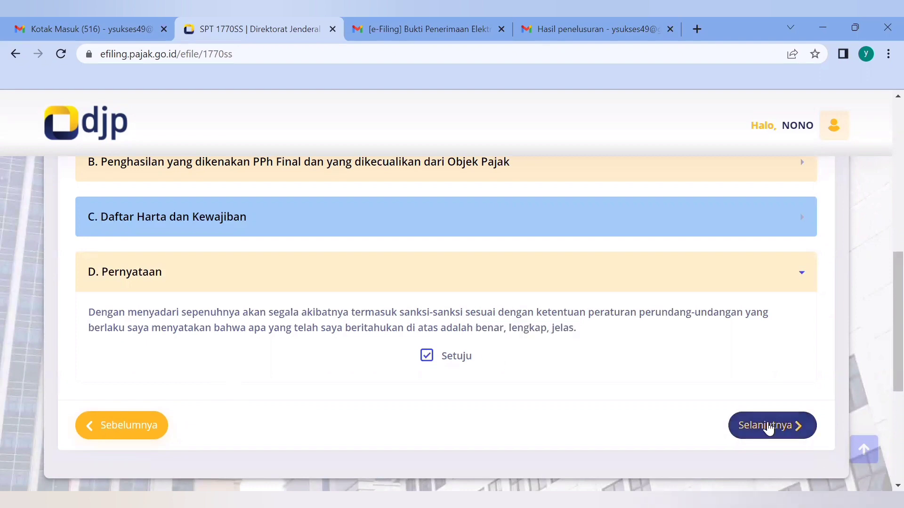
{"action": "left_click", "coordinate": [768, 426]}
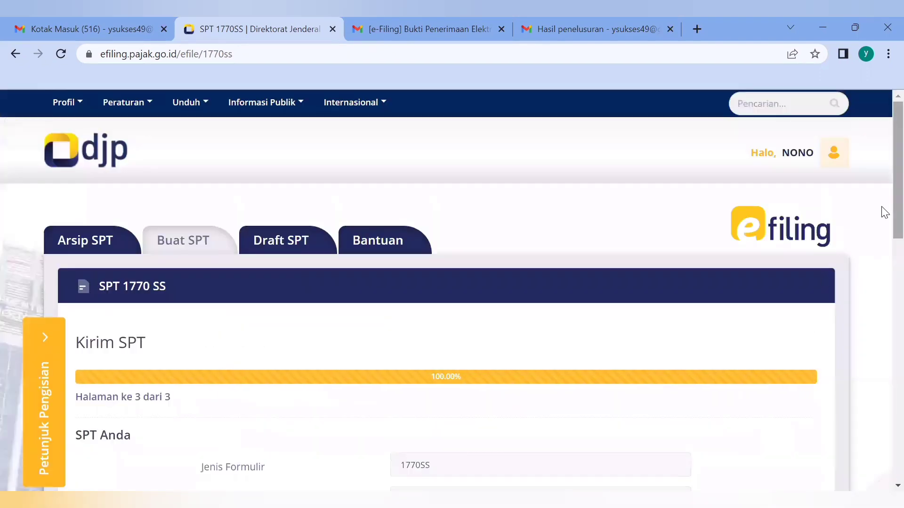
Step: Review the SPT Anda summary, including the Pembetulan Ke field, down to the verification code section
{"action": "scroll", "coordinate": [882, 263], "scroll_direction": "down", "scroll_amount": 5}
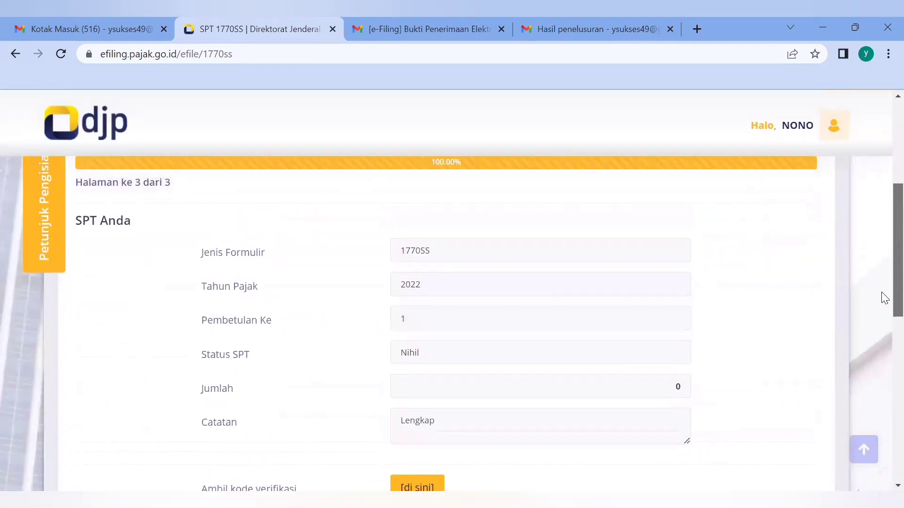
{"action": "scroll", "coordinate": [881, 348], "scroll_direction": "down", "scroll_amount": 2}
{"action": "scroll", "coordinate": [881, 309], "scroll_direction": "up", "scroll_amount": 1}
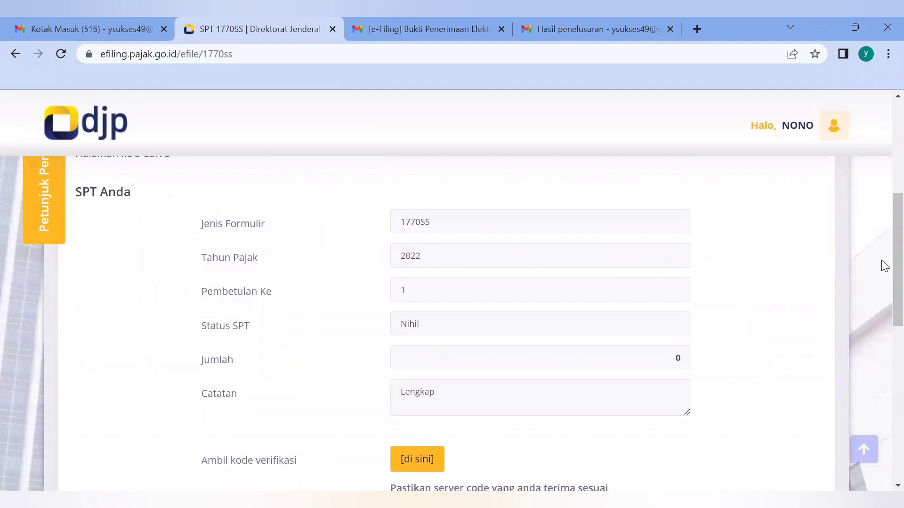
{"action": "left_click_drag", "start_coordinate": [882, 268], "coordinate": [882, 279]}
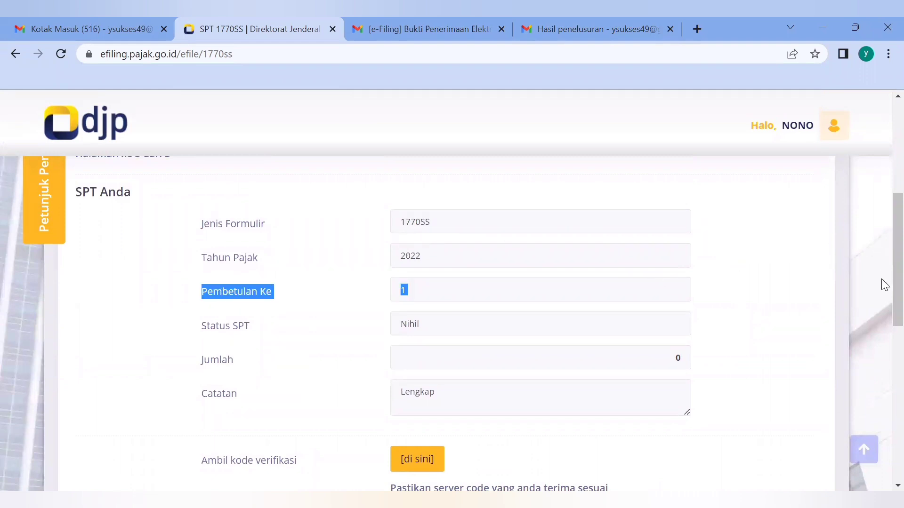
{"action": "scroll", "coordinate": [882, 292], "scroll_direction": "down", "scroll_amount": 2}
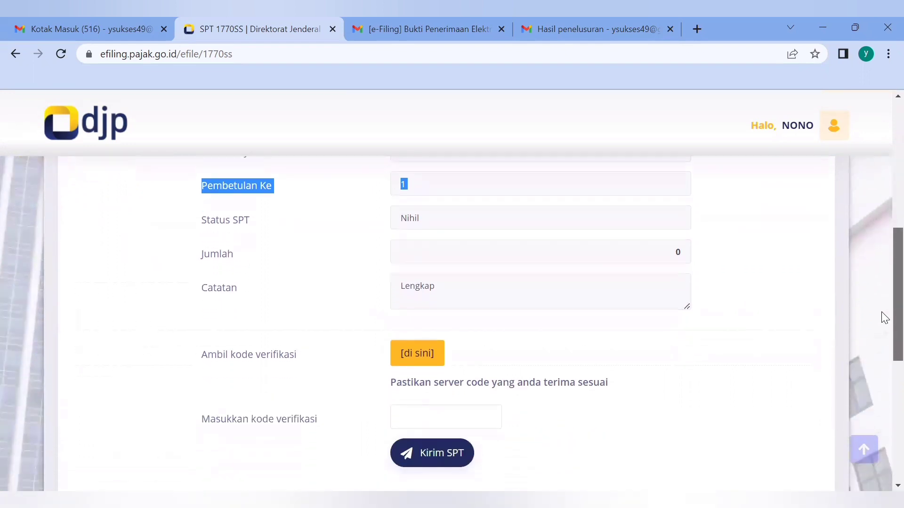
Step: Request the verification code with Email as the delivery medium and acknowledge that the token was sent
{"action": "left_click", "coordinate": [426, 364]}
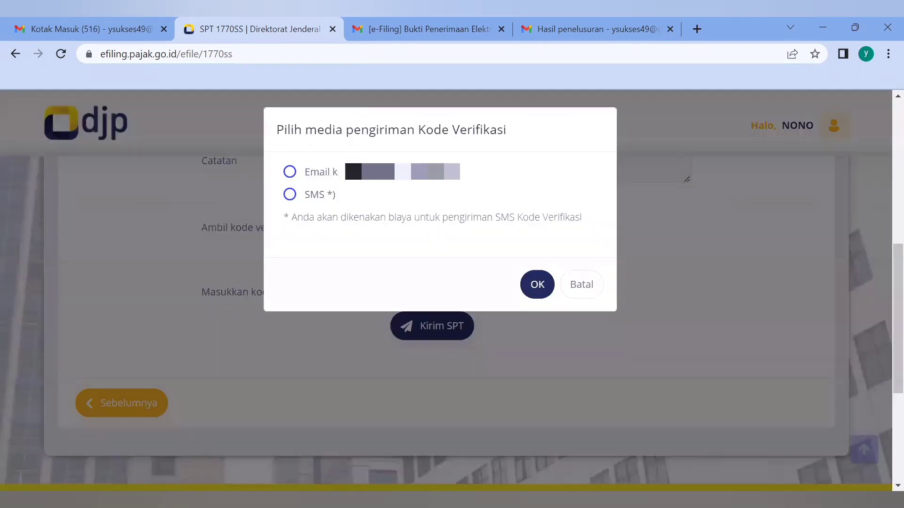
{"action": "left_click_drag", "start_coordinate": [445, 172], "coordinate": [298, 168]}
{"action": "left_click", "coordinate": [291, 171]}
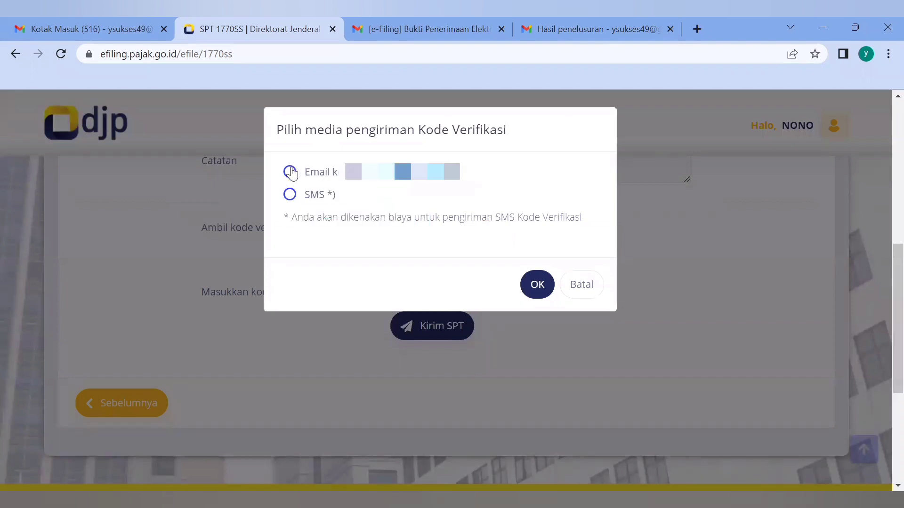
{"action": "left_click", "coordinate": [291, 172]}
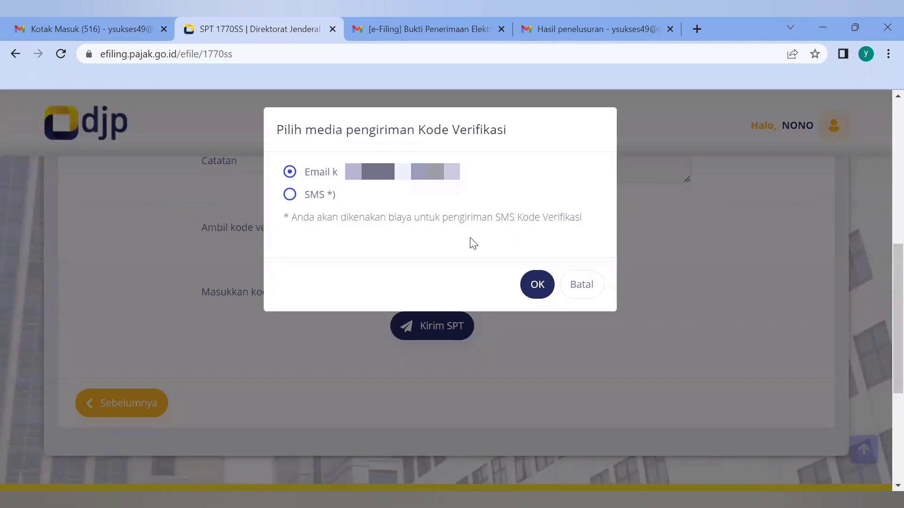
{"action": "left_click", "coordinate": [538, 285]}
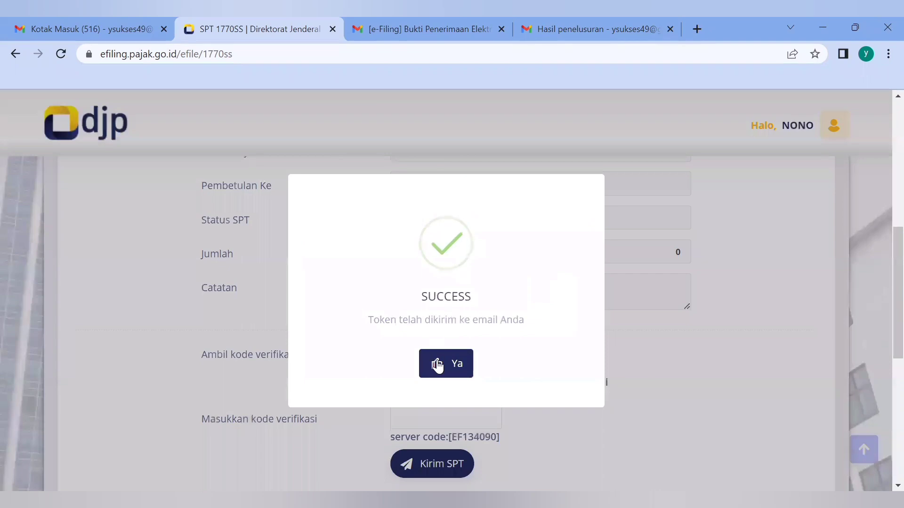
{"action": "left_click", "coordinate": [438, 365]}
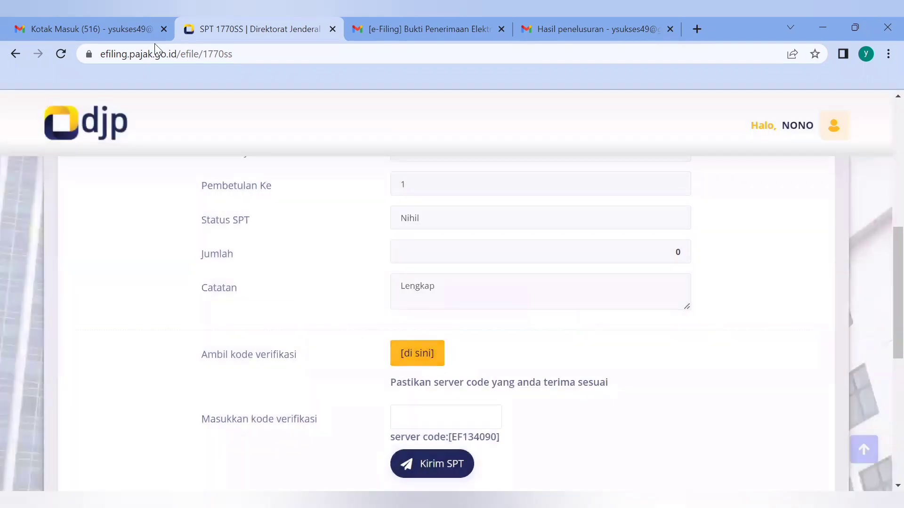
Step: Switch to Gmail, copy the verification code from the new [e-Filing] Kode Verifikasi email, and paste it into Masukkan kode verifikasi on the SPT page
{"action": "left_click", "coordinate": [97, 19]}
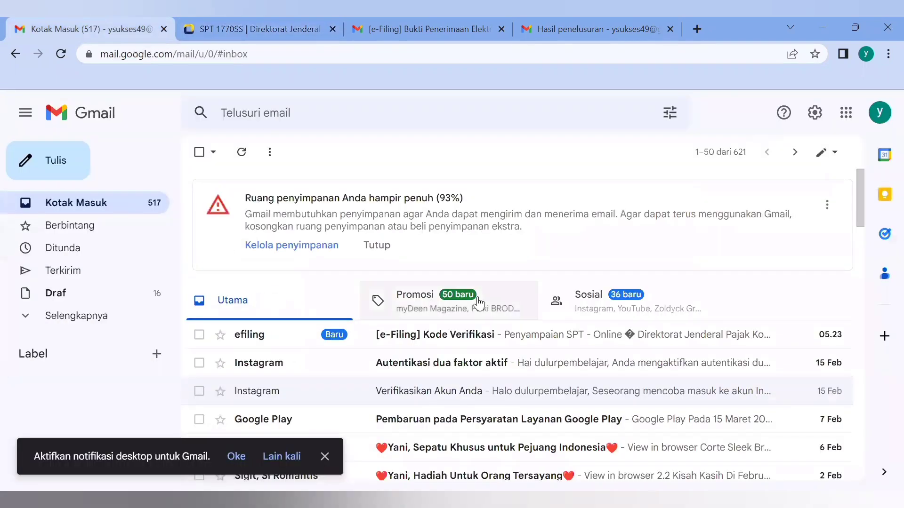
{"action": "left_click", "coordinate": [519, 337]}
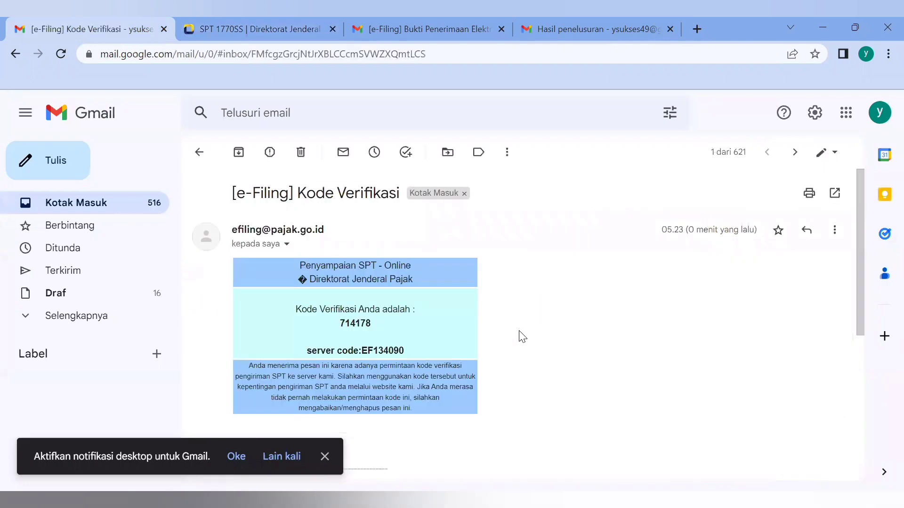
{"action": "double_click", "coordinate": [354, 323]}
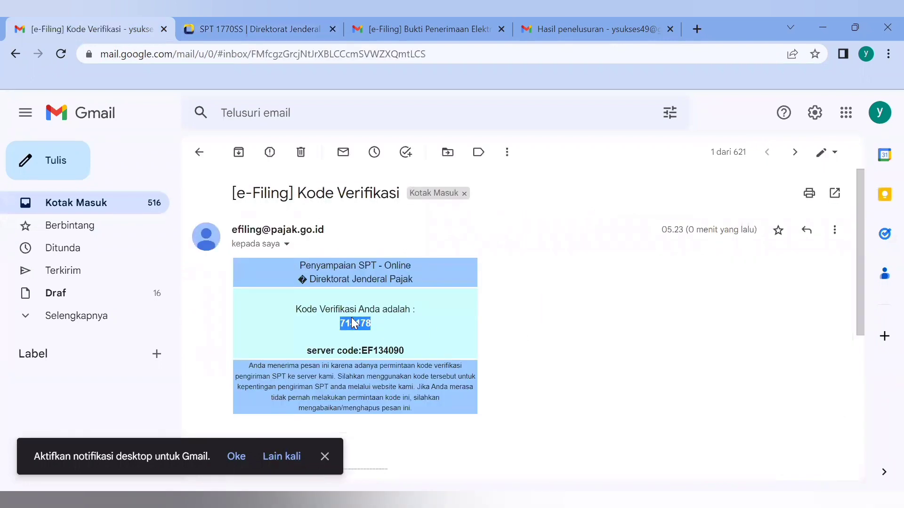
{"action": "key", "text": "ctrl+c"}
{"action": "key", "text": "ctrl+Tab"}
{"action": "left_click", "coordinate": [422, 408]}
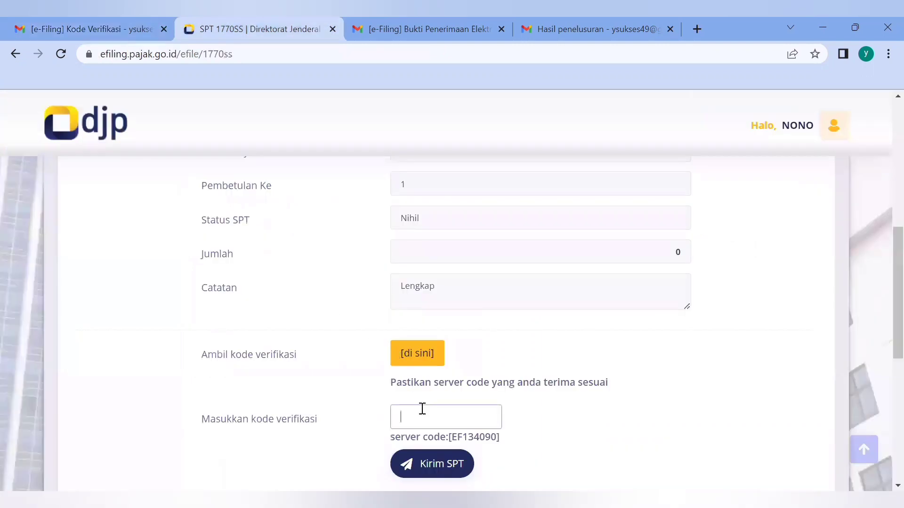
{"action": "key", "text": "ctrl+v"}
Step: Switch to Gmail to examine the earlier [e-Filing] Bukti Penerimaan Elektronik email for the 2022 return
{"action": "left_click", "coordinate": [483, 36]}
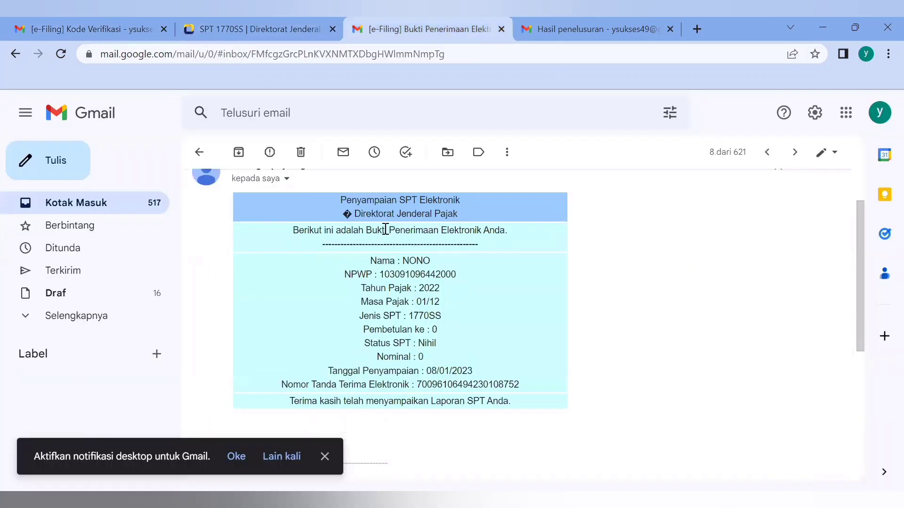